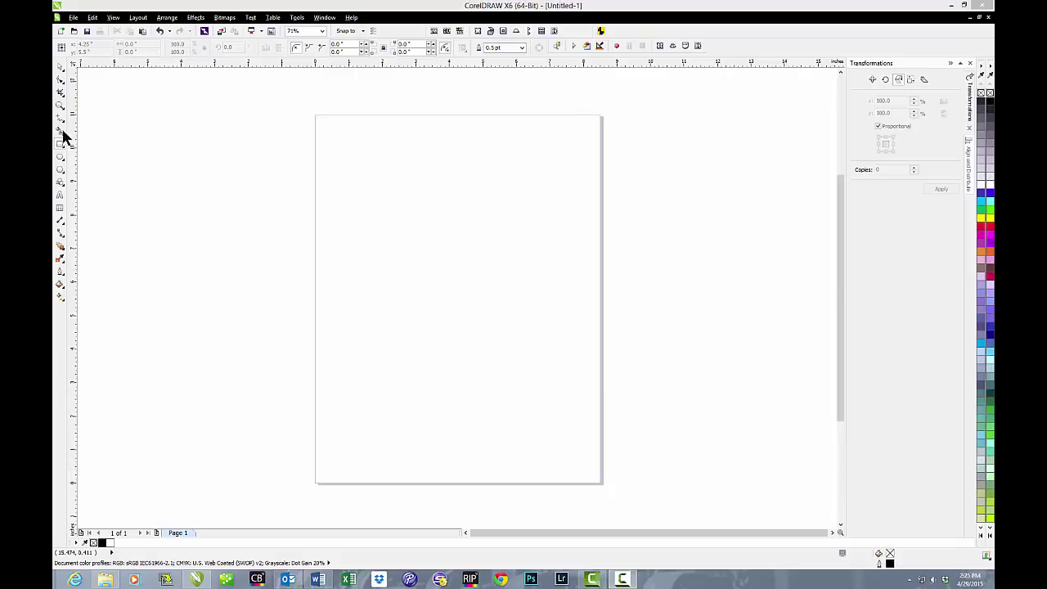
# Step: Bring up the Fill tool flyout for the newly drawn unfilled rectangle
pyautogui.click(63, 287)
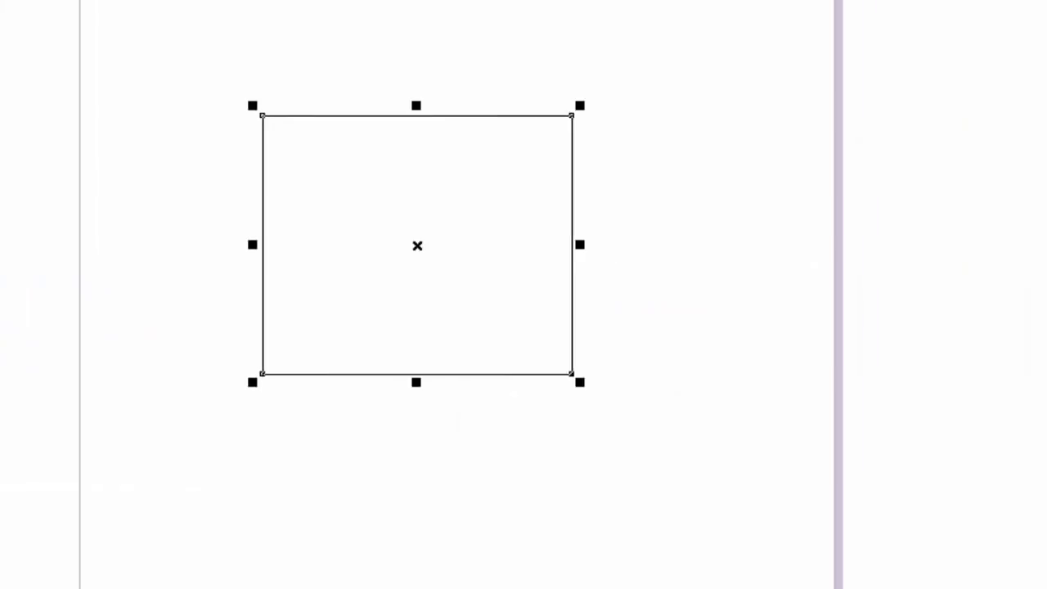
# Step: Open Fountain Fill (F11), move it aside, and try Radial, Conical, then Square gradient types
pyautogui.press('F11')
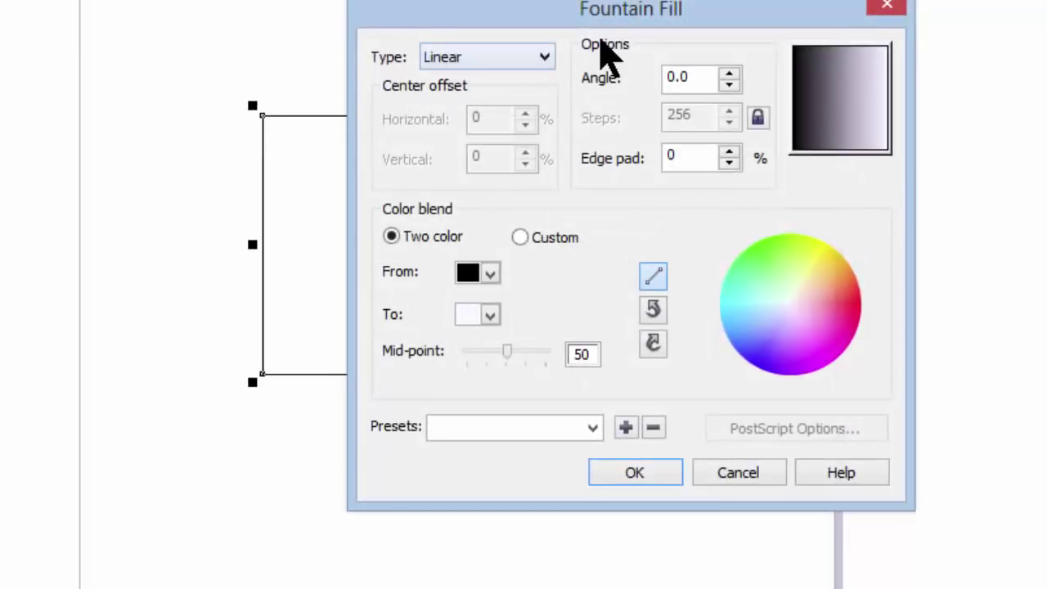
pyautogui.moveTo(685, 5); pyautogui.dragTo(937, 21)
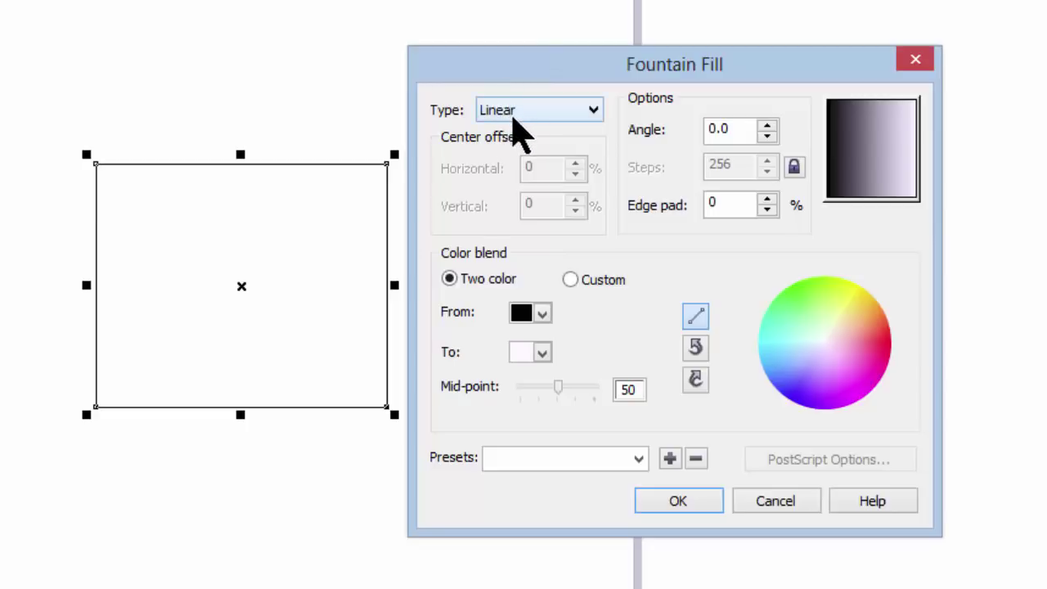
pyautogui.click(595, 110)
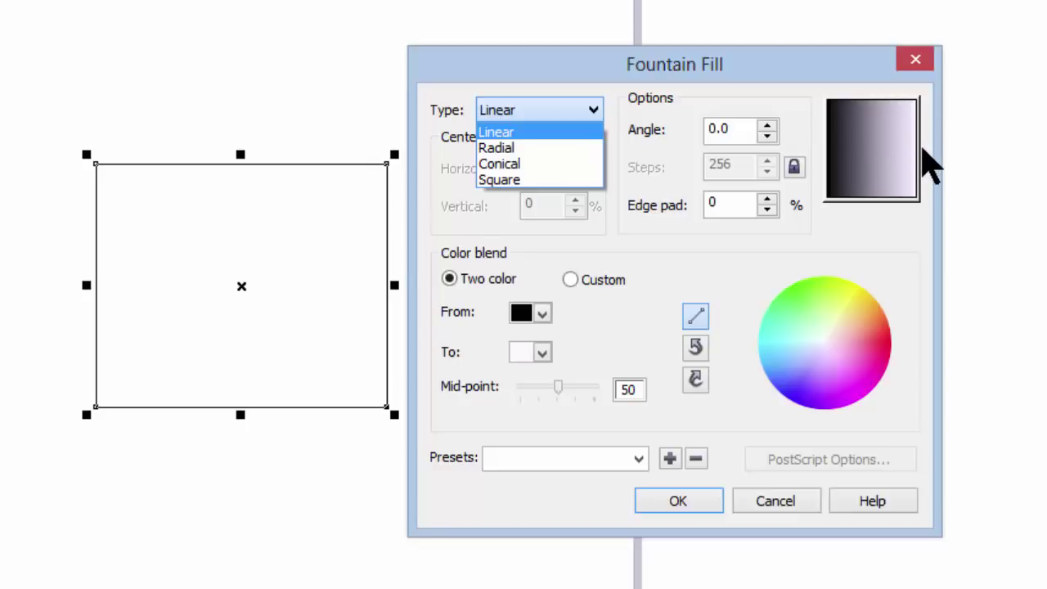
pyautogui.click(578, 147)
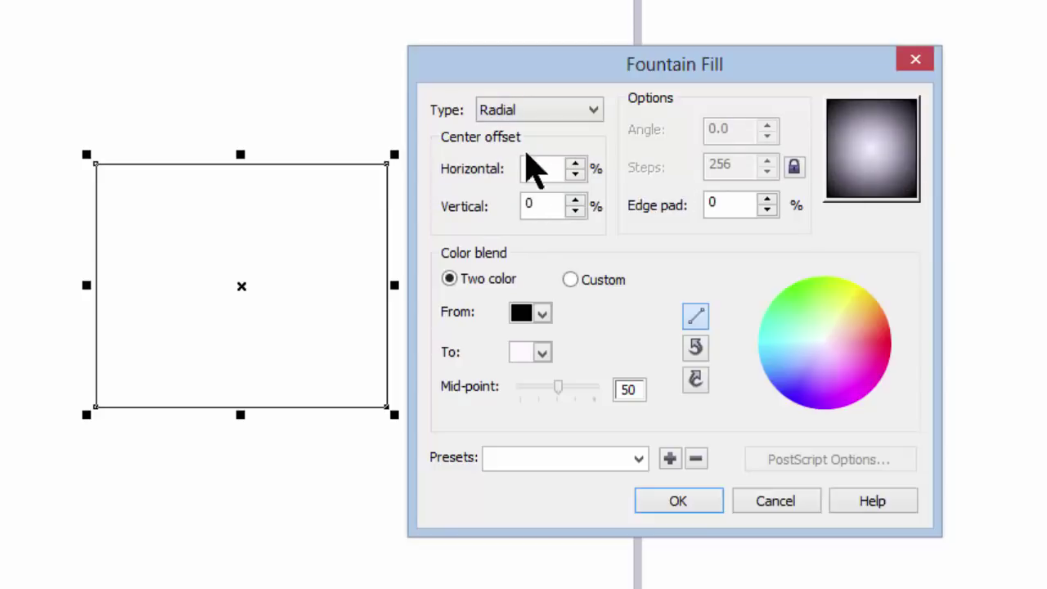
pyautogui.click(529, 111)
pyautogui.click(538, 164)
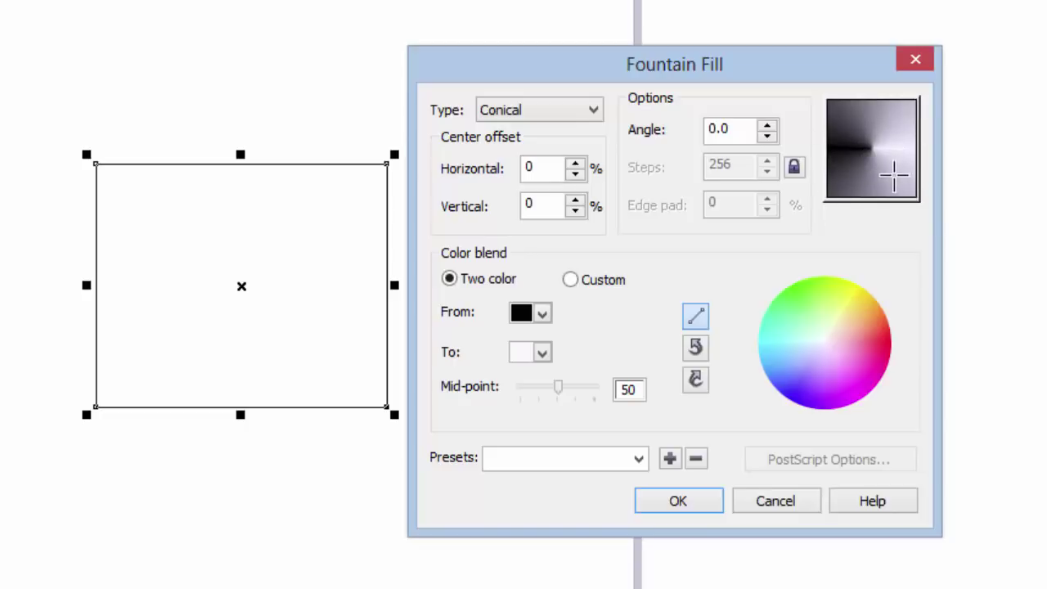
pyautogui.click(591, 111)
pyautogui.click(594, 179)
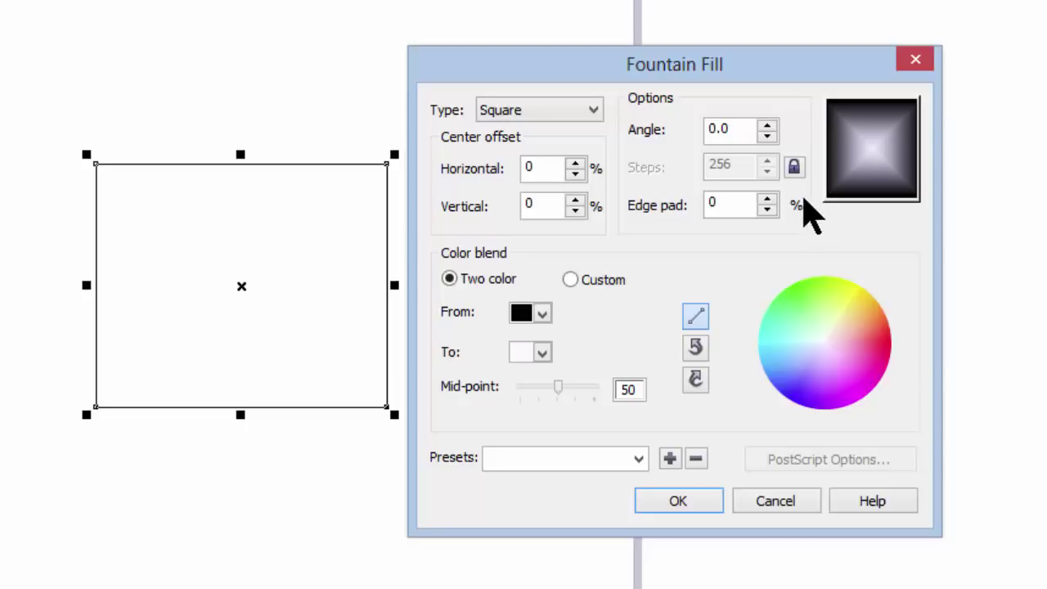
pyautogui.click(595, 112)
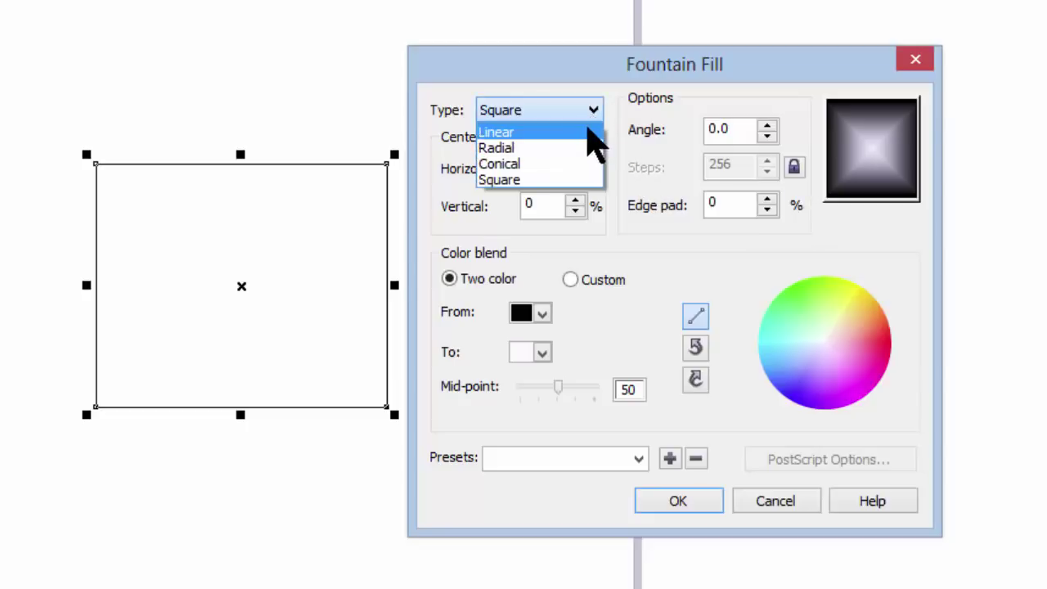
# Step: Switch the gradient to Radial and drag its centre around, settling at 4% / 1%
pyautogui.click(591, 149)
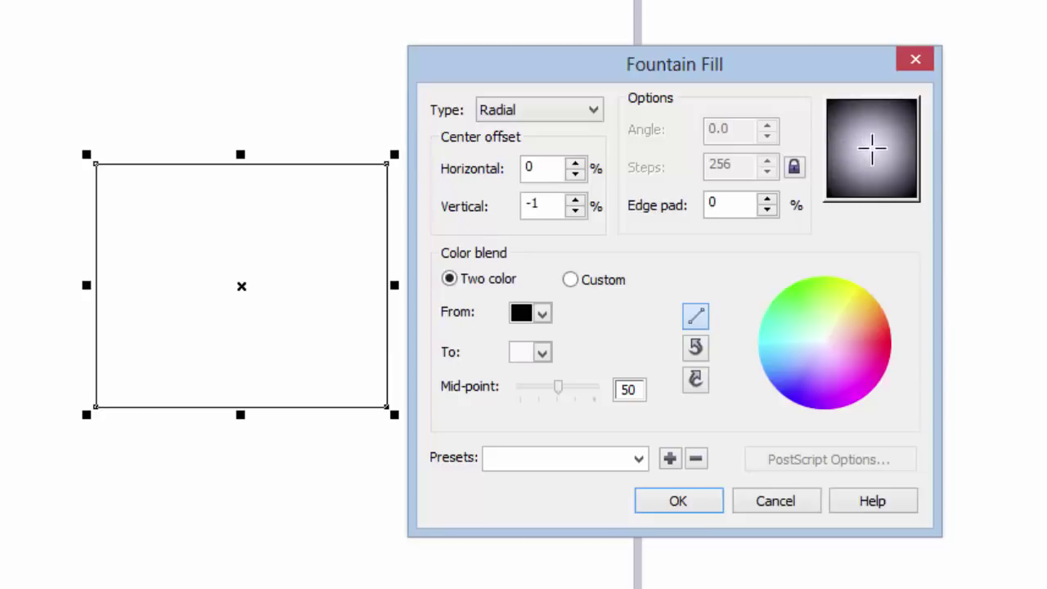
pyautogui.moveTo(872, 149); pyautogui.dragTo(905, 124)
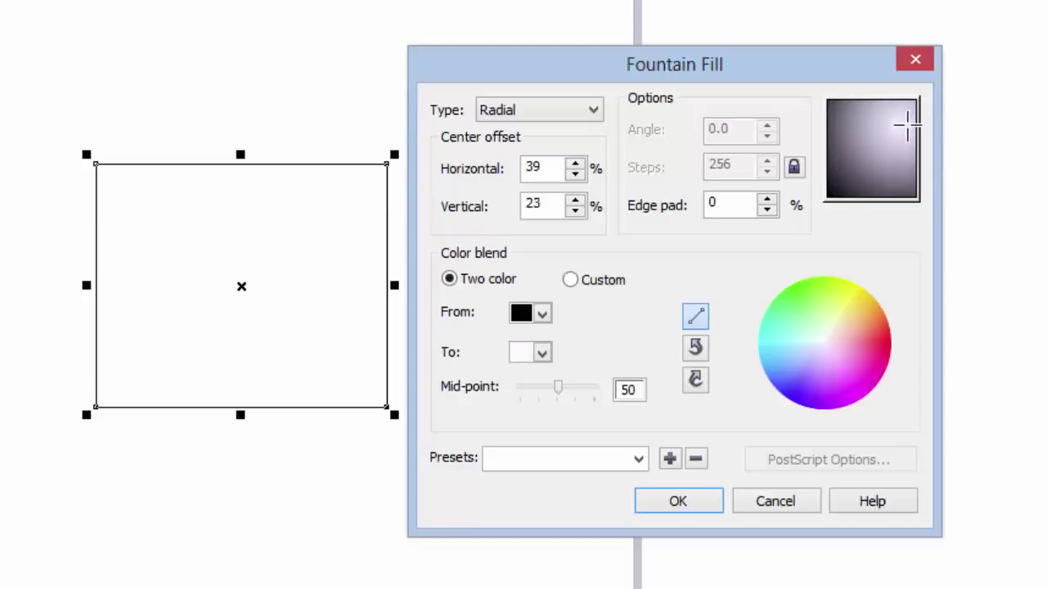
pyautogui.moveTo(906, 124); pyautogui.dragTo(832, 103)
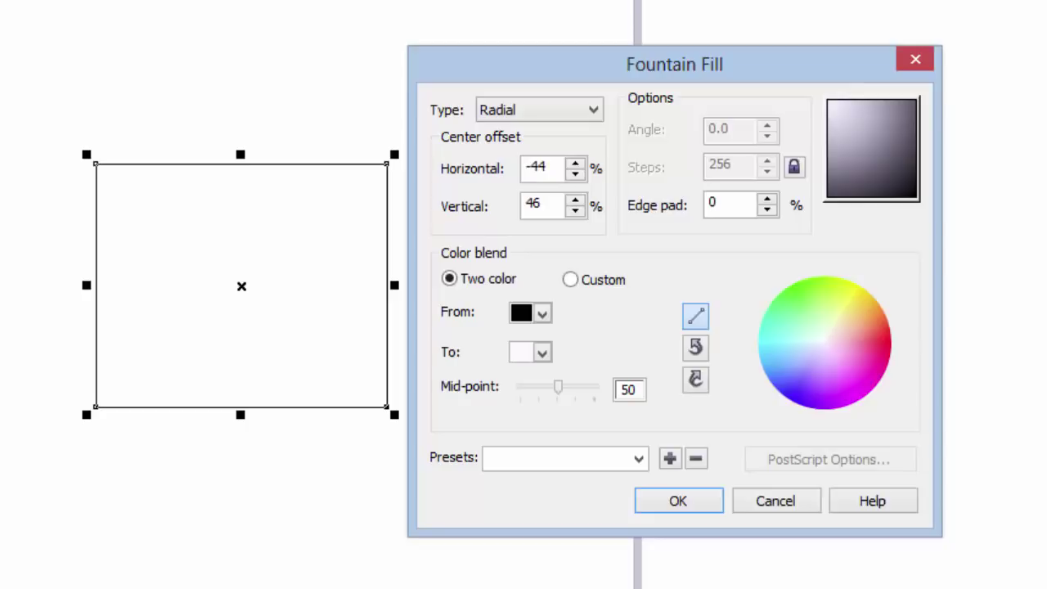
pyautogui.moveTo(837, 106); pyautogui.dragTo(876, 148)
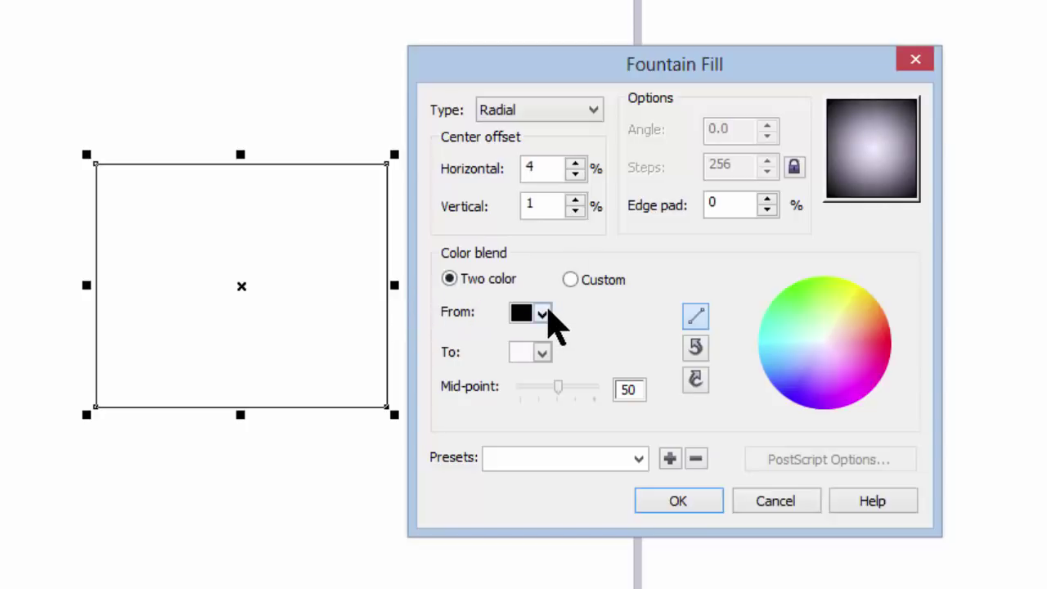
# Step: Make the radial gradient start red and re-centre it at 5% horizontal, 3% vertical
pyautogui.click(544, 314)
pyautogui.click(572, 369)
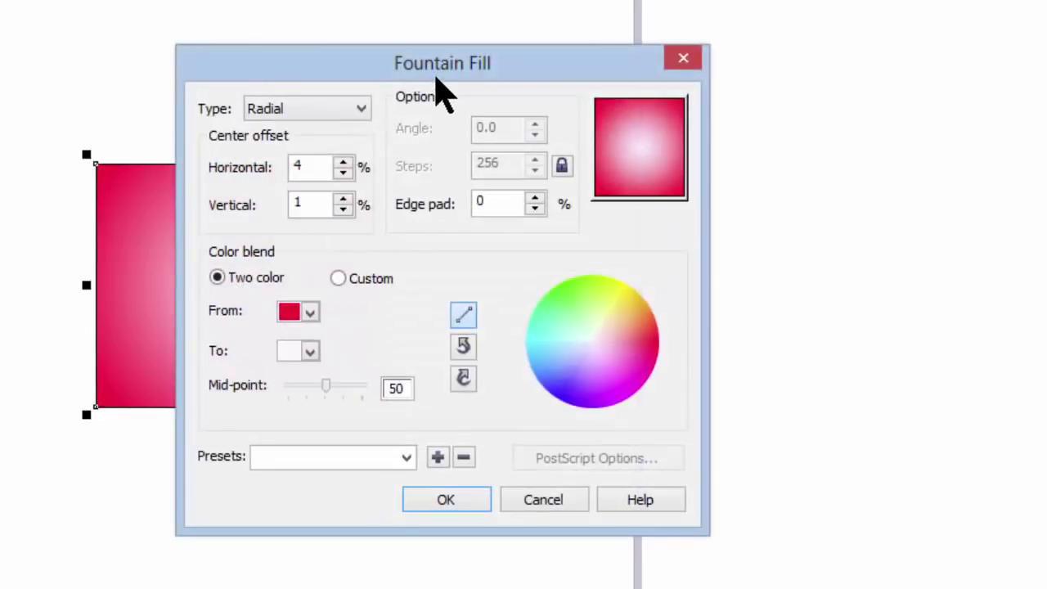
pyautogui.moveTo(471, 82); pyautogui.dragTo(619, 71)
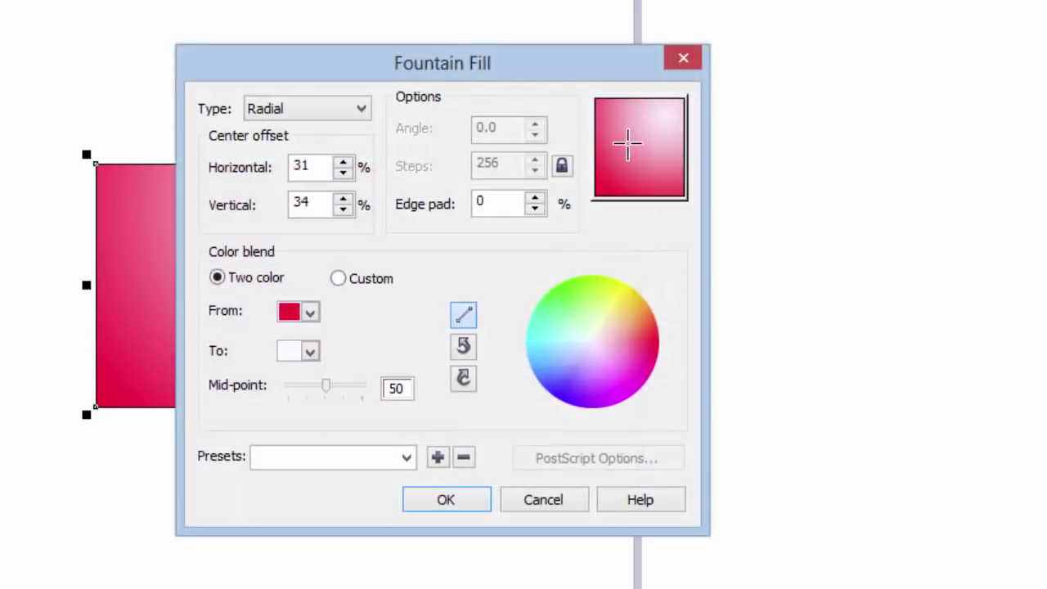
pyautogui.moveTo(668, 120); pyautogui.dragTo(645, 144)
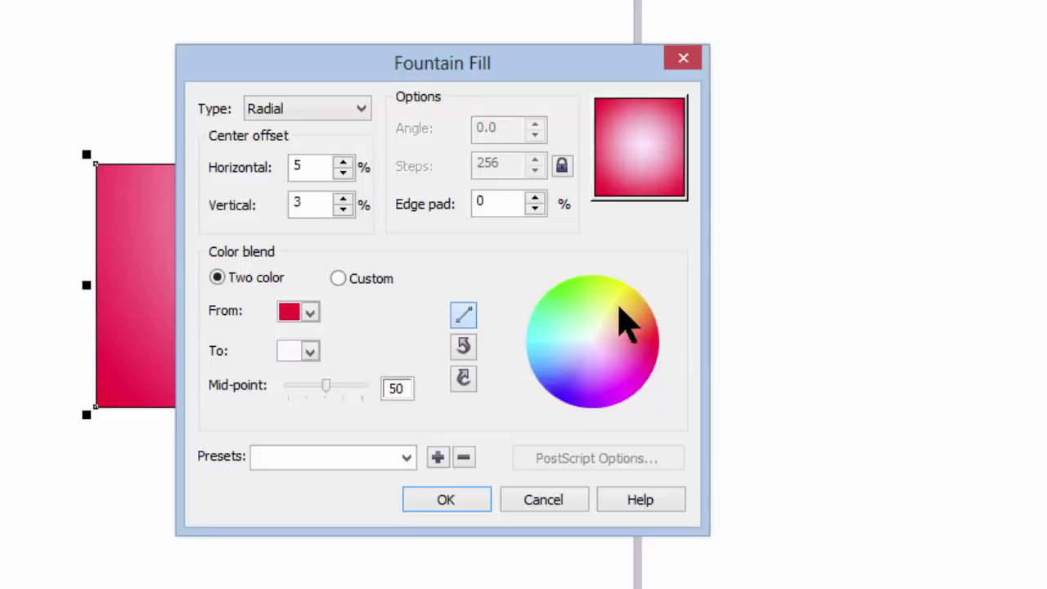
pyautogui.click(311, 352)
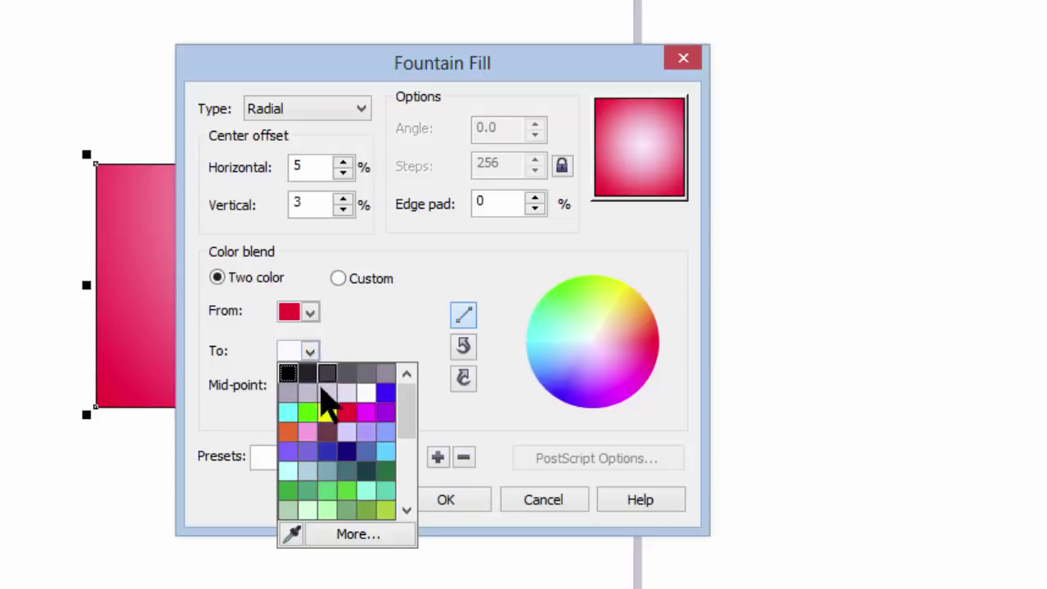
# Step: Set the gradient end colour to yellow and move its centre up-right to 41% / 33%
pyautogui.click(325, 414)
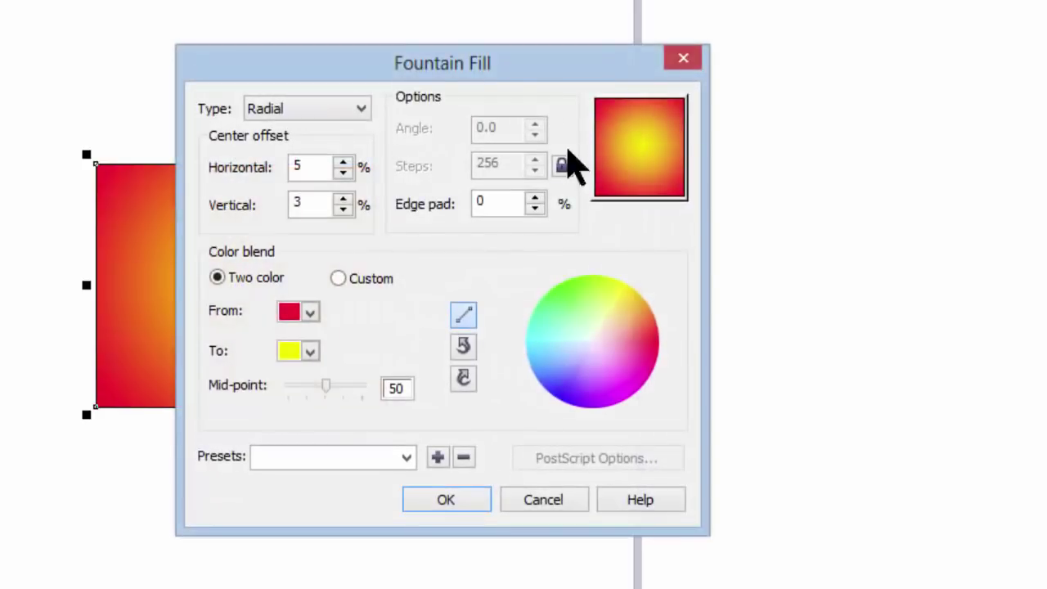
pyautogui.moveTo(554, 63); pyautogui.dragTo(725, 69)
pyautogui.moveTo(789, 119); pyautogui.dragTo(857, 120)
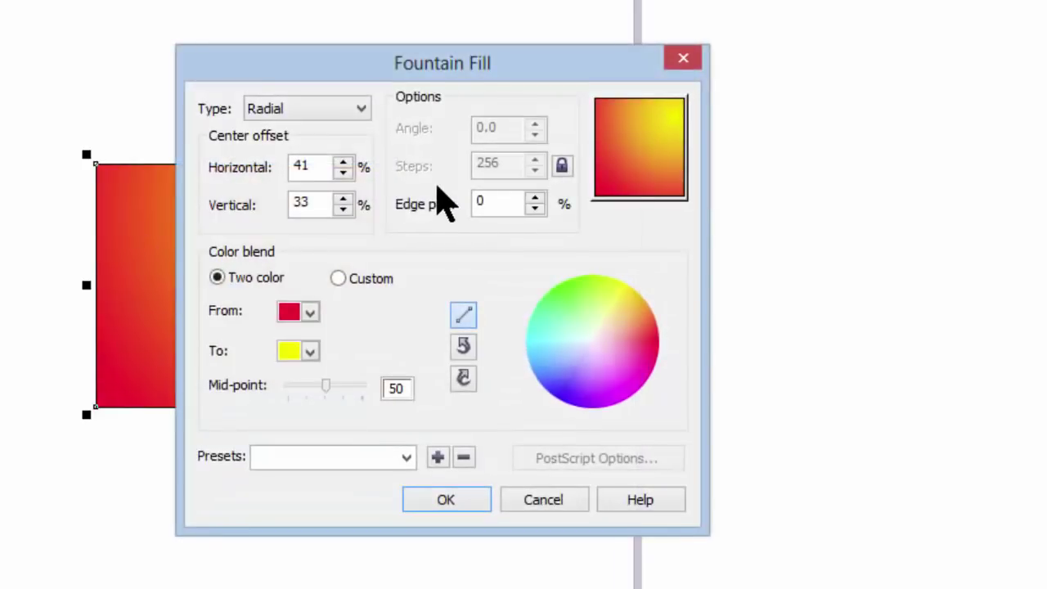
# Step: Apply a linear red-to-yellow gradient to the rectangle, then tilt it diagonally
pyautogui.click(339, 115)
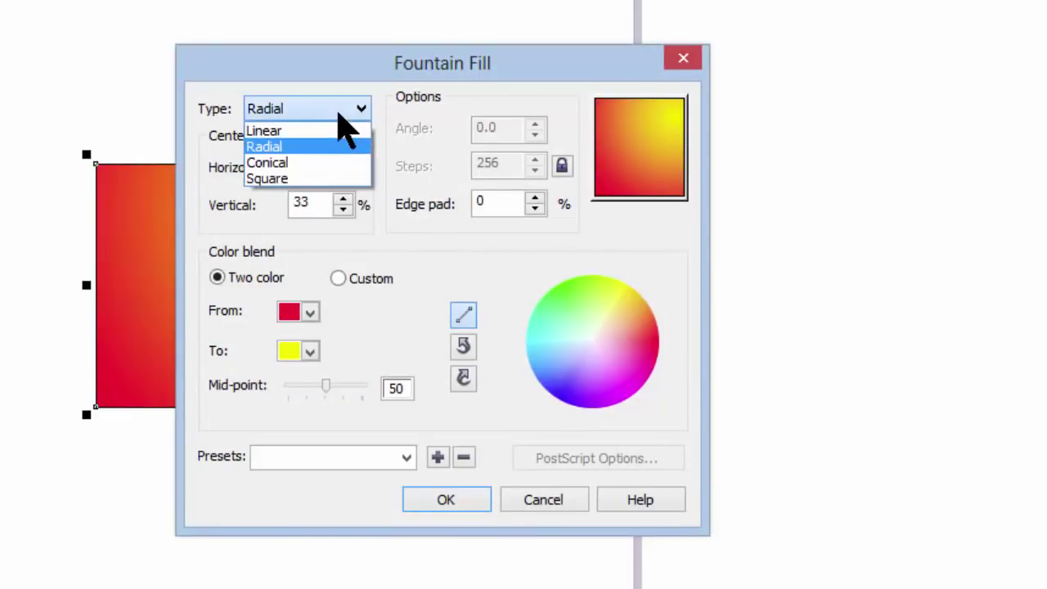
pyautogui.click(338, 131)
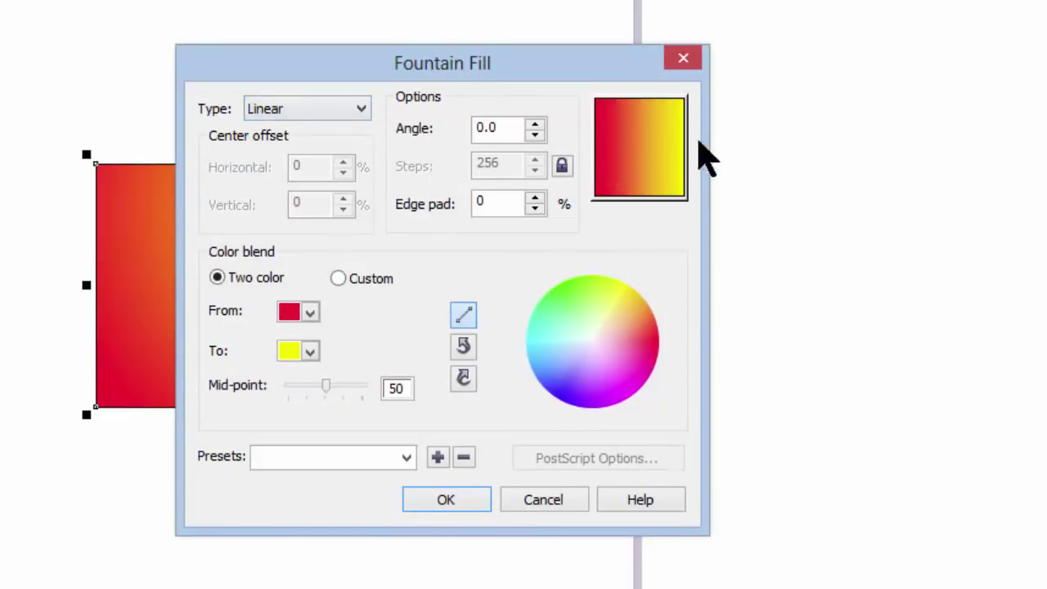
pyautogui.click(457, 507)
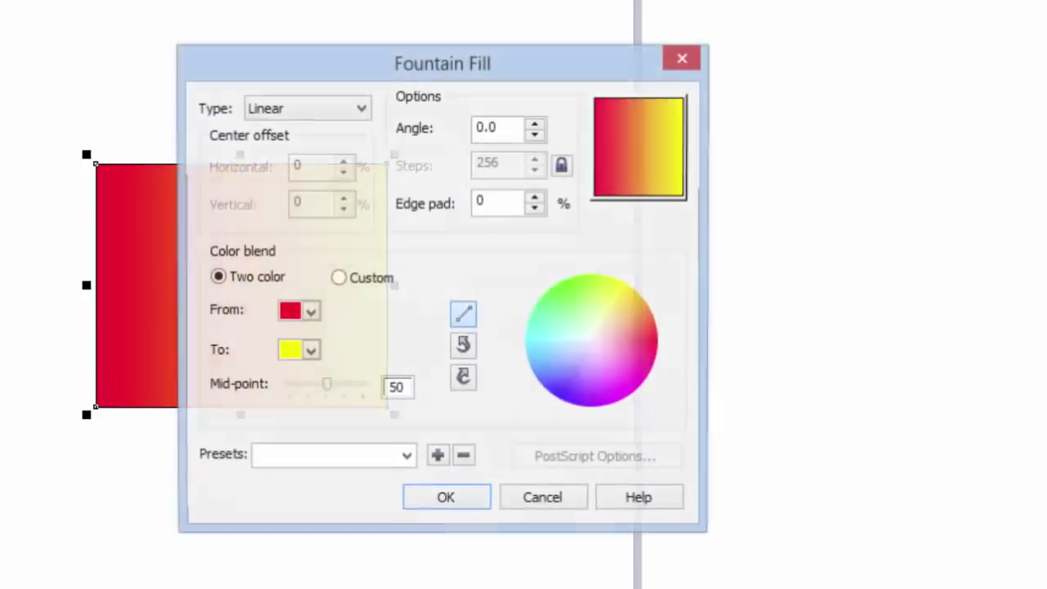
pyautogui.moveTo(626, 145); pyautogui.dragTo(686, 193)
pyautogui.click(460, 504)
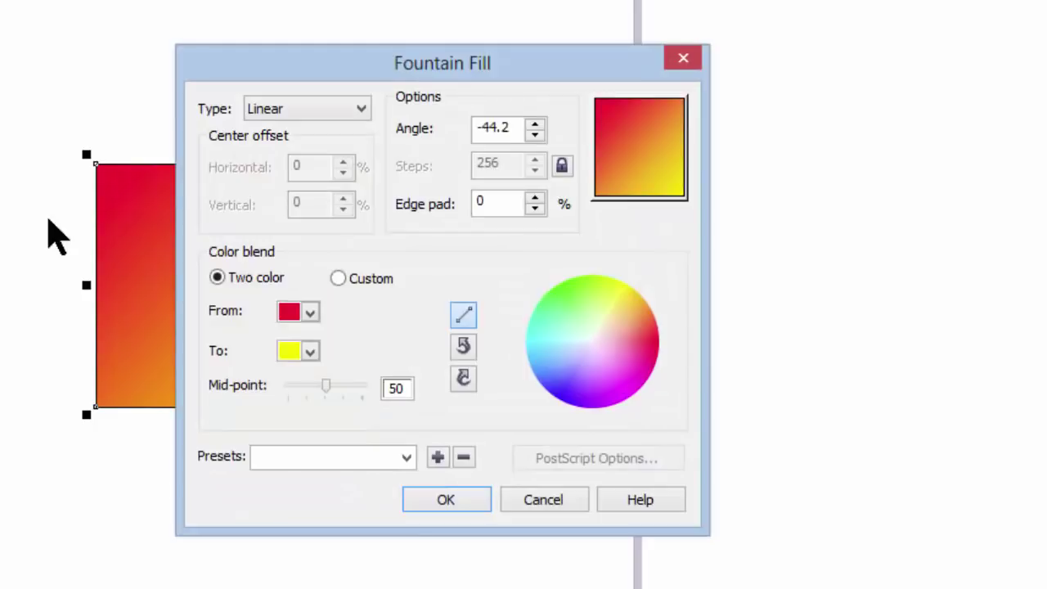
# Step: With the Alien Sky preset showing, check its start colour and leave it unchanged
pyautogui.moveTo(342, 60); pyautogui.dragTo(554, 54)
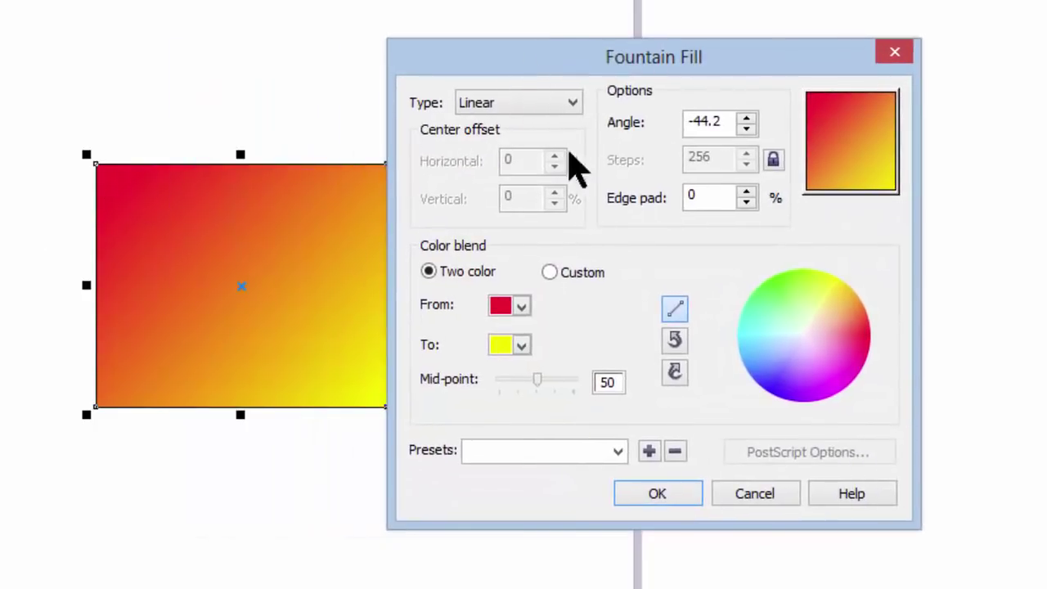
pyautogui.click(521, 307)
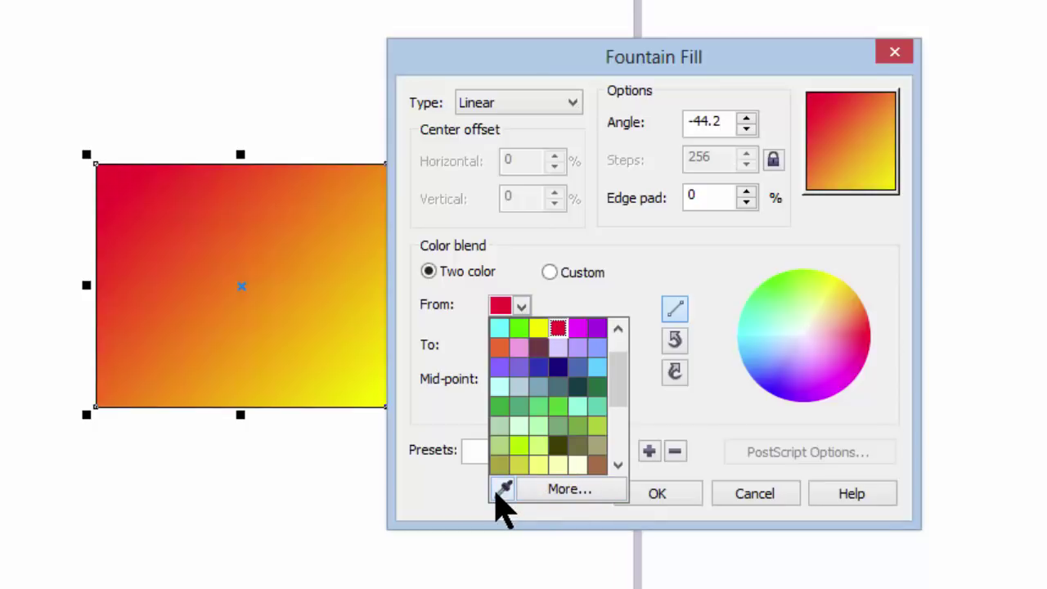
pyautogui.click(526, 311)
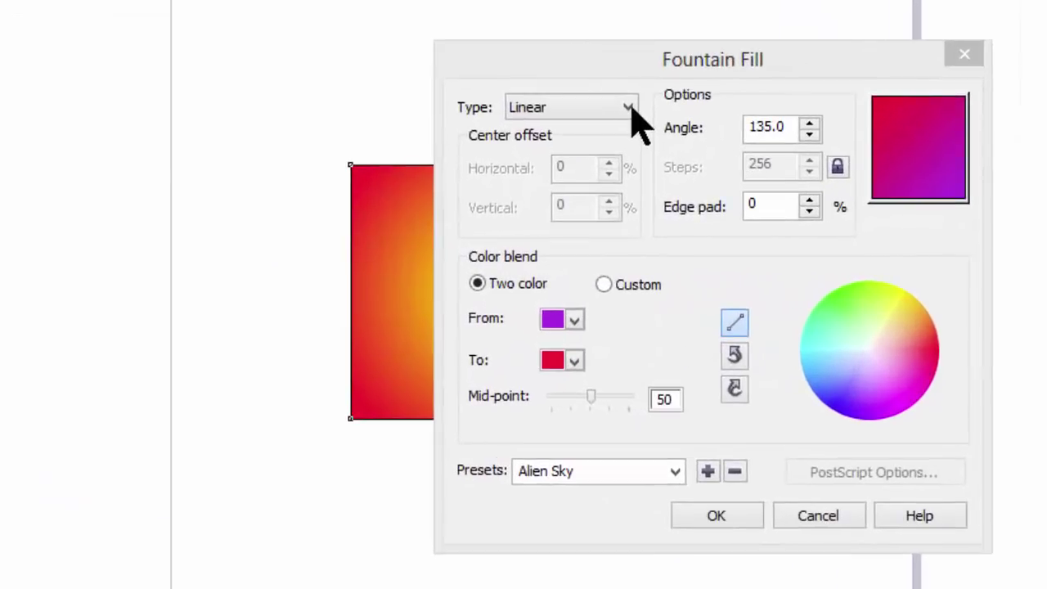
# Step: Turn the Alien Sky gradient into a Radial blend from red to yellow
pyautogui.click(489, 212)
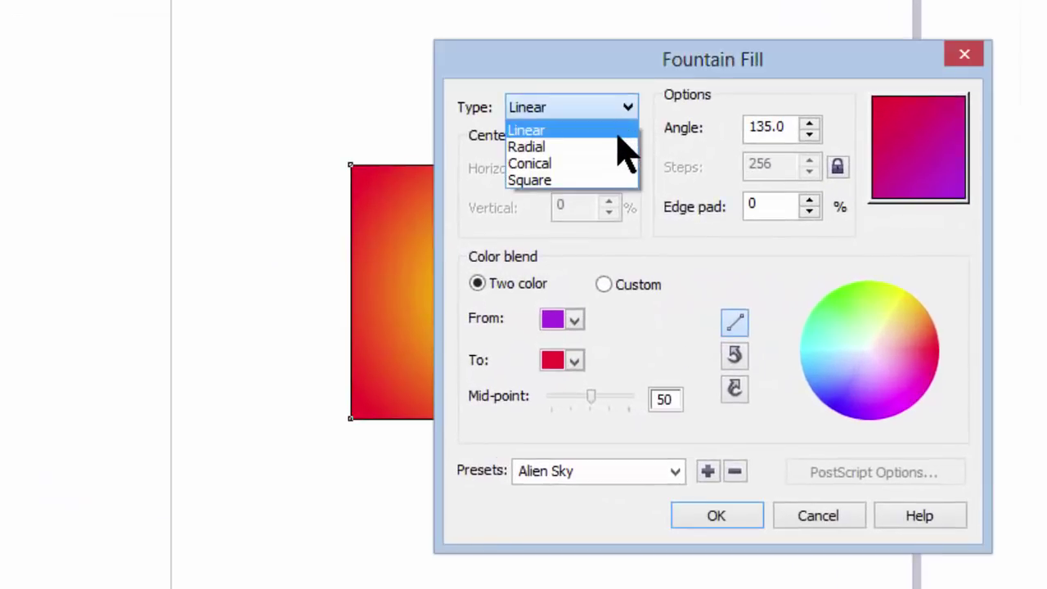
pyautogui.click(615, 148)
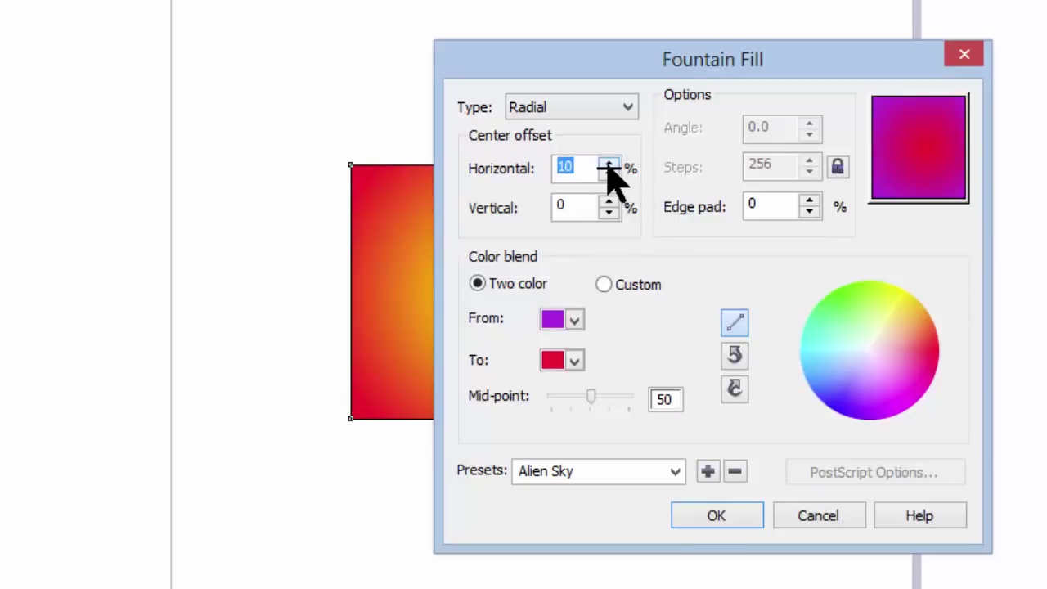
pyautogui.click(608, 163)
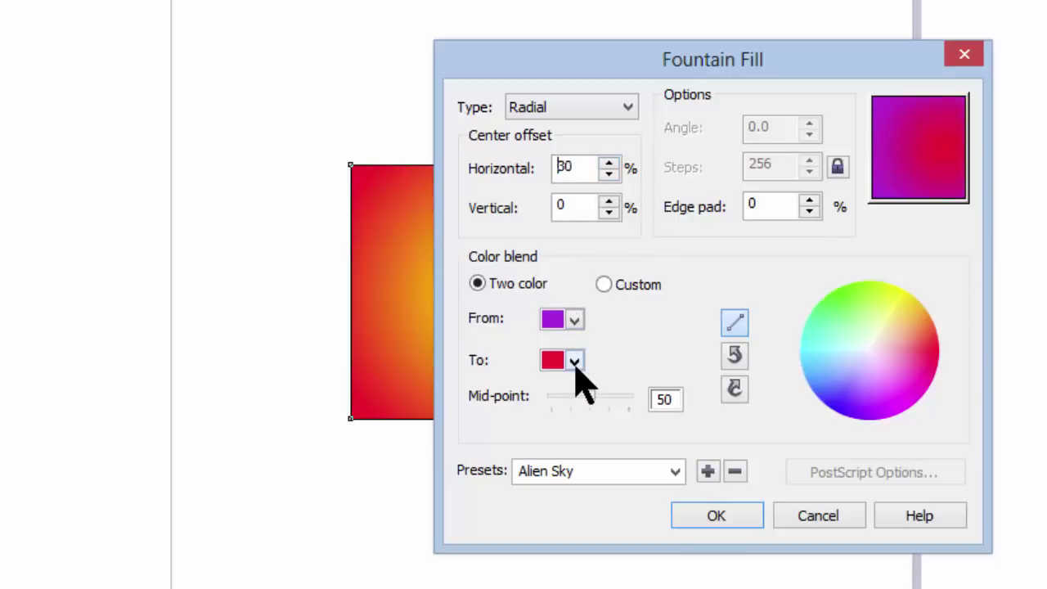
pyautogui.click(575, 325)
pyautogui.click(603, 367)
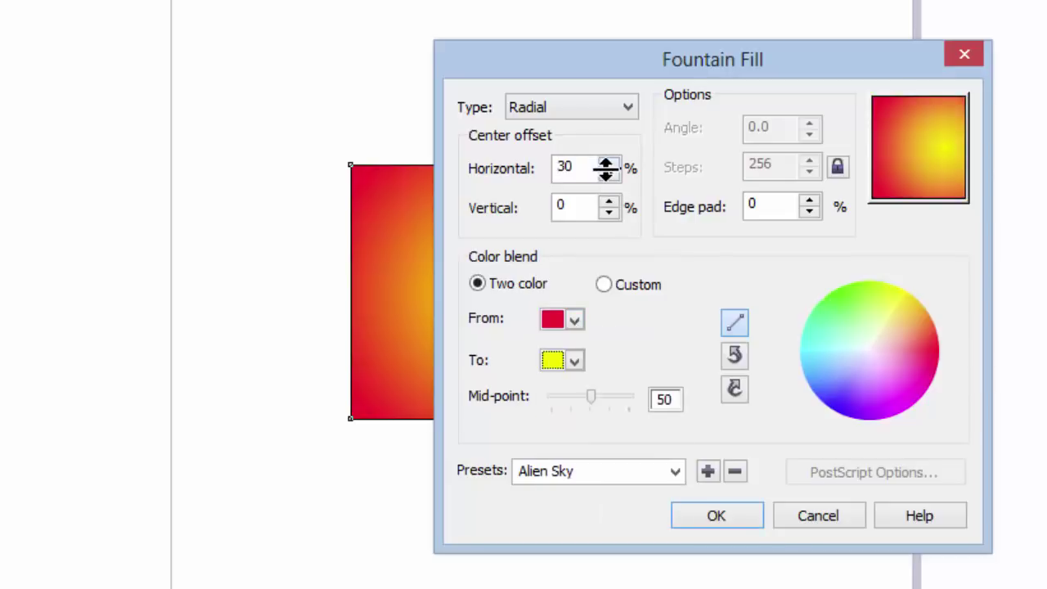
# Step: Nudge the horizontal and vertical centre offsets, then reset both to 0%
pyautogui.click(608, 163)
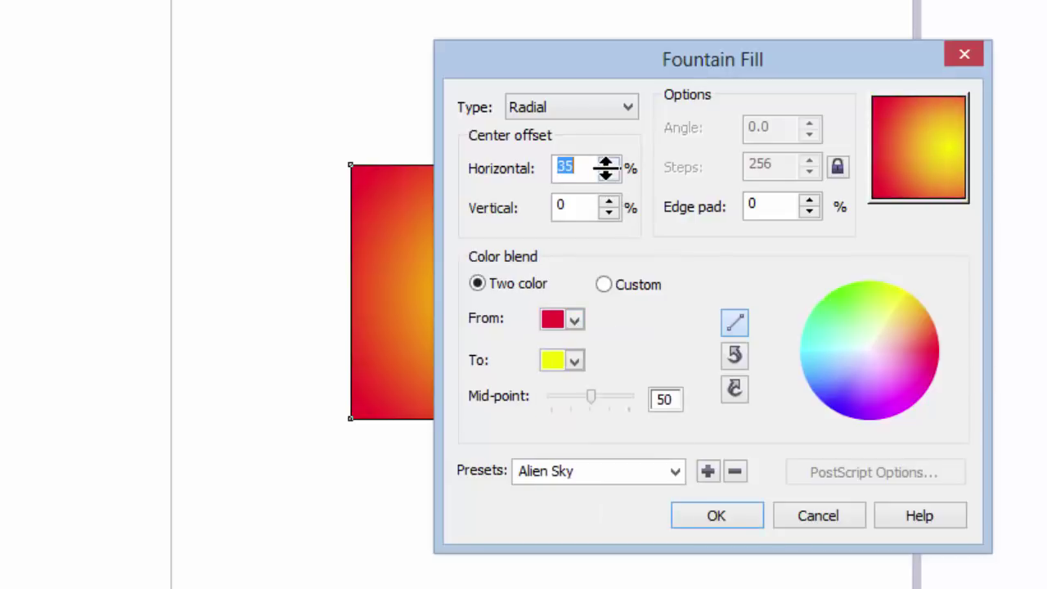
pyautogui.click(608, 163)
pyautogui.click(609, 163)
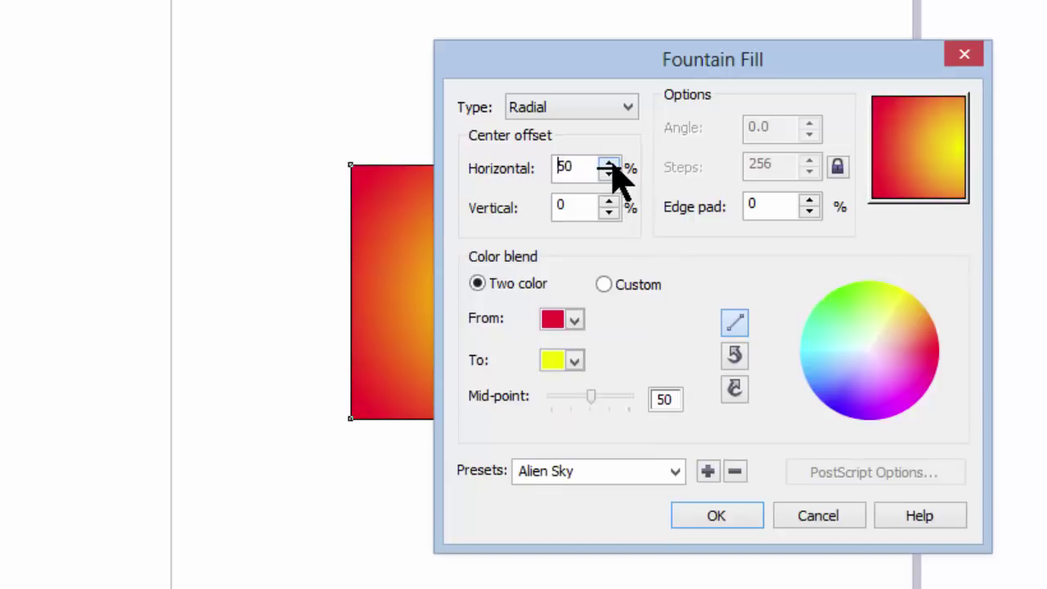
pyautogui.click(608, 163)
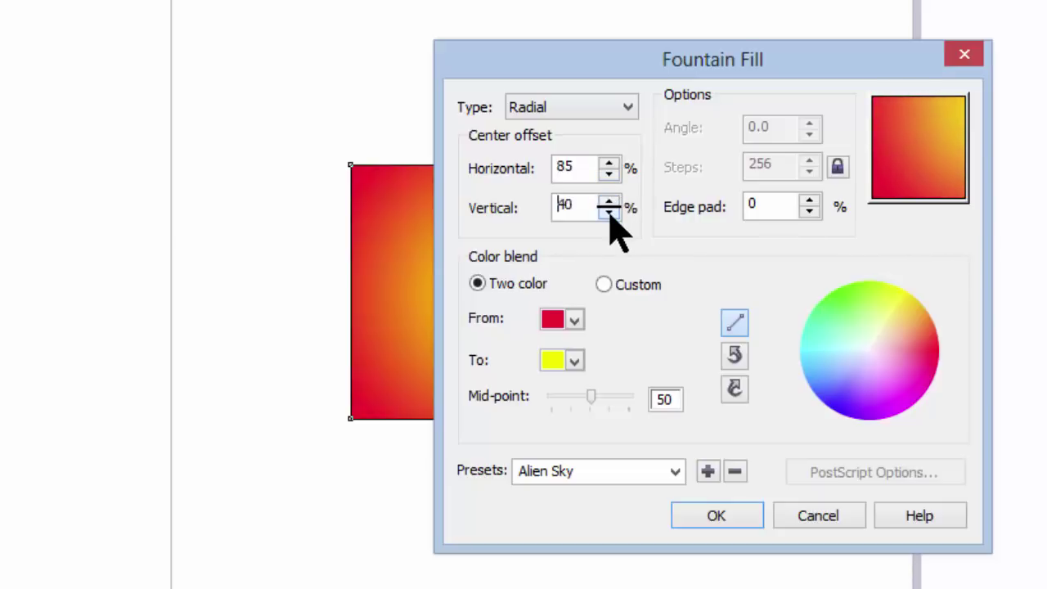
pyautogui.click(609, 215)
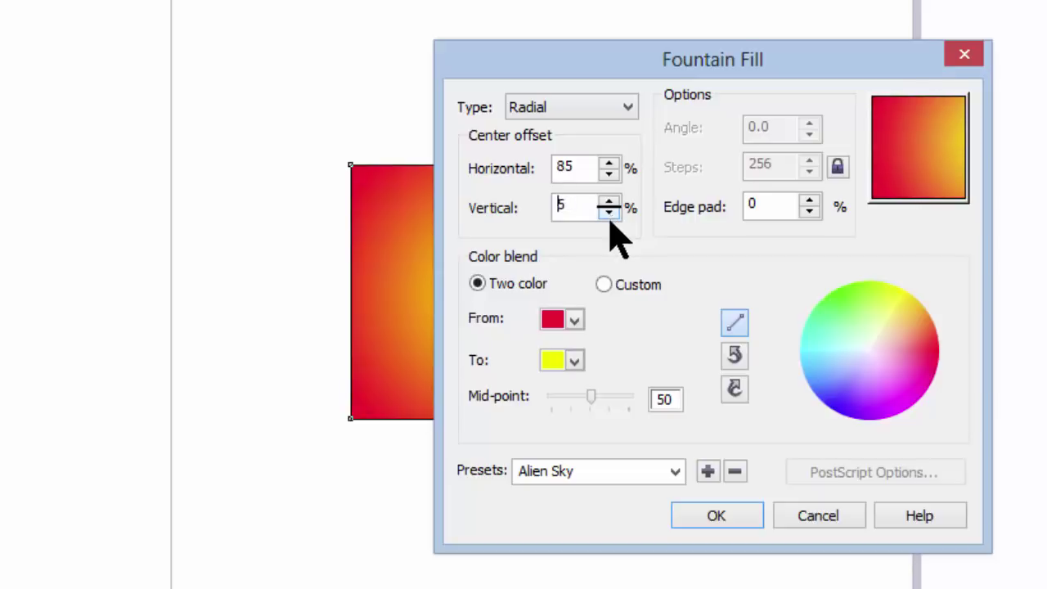
pyautogui.moveTo(591, 168); pyautogui.dragTo(528, 225)
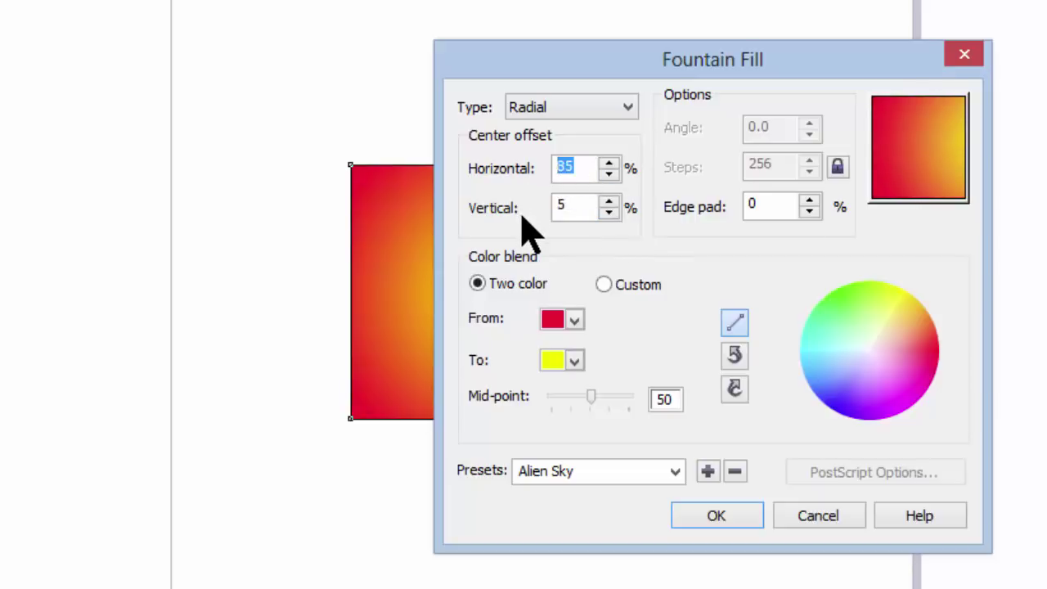
pyautogui.write('0')
pyautogui.click(573, 206)
pyautogui.press('BackSpace')
pyautogui.write('0')
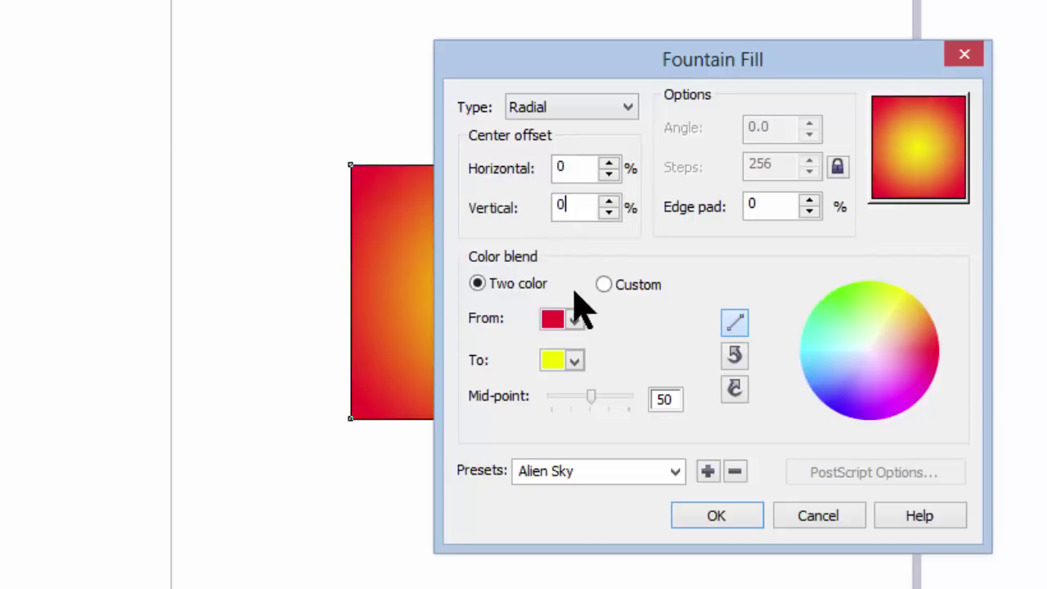
# Step: Unlock Steps and band the radial fill into 7 steps instead of 256
pyautogui.click(837, 166)
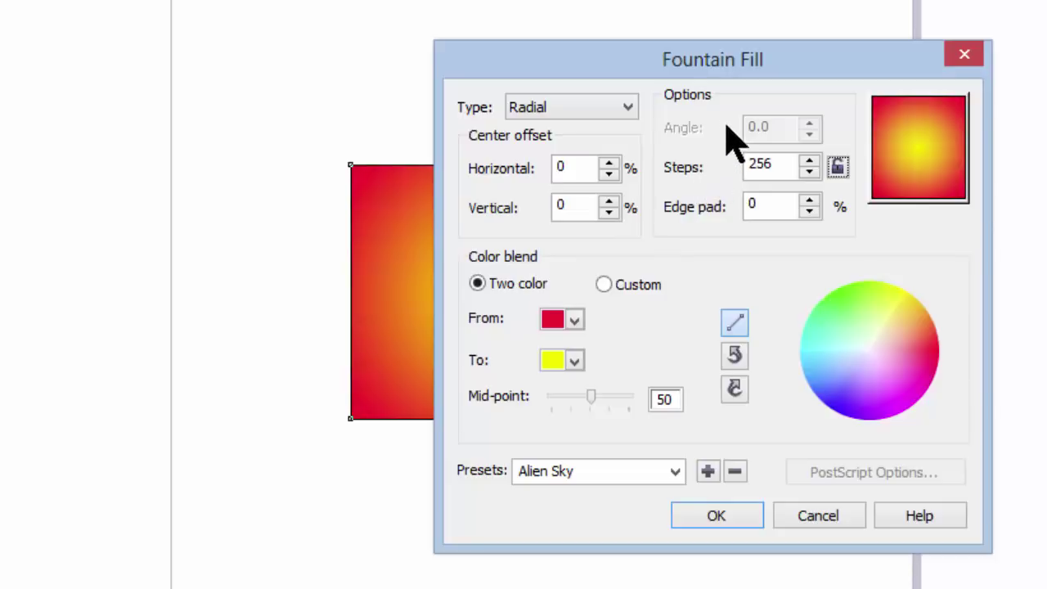
pyautogui.moveTo(783, 164); pyautogui.dragTo(715, 175)
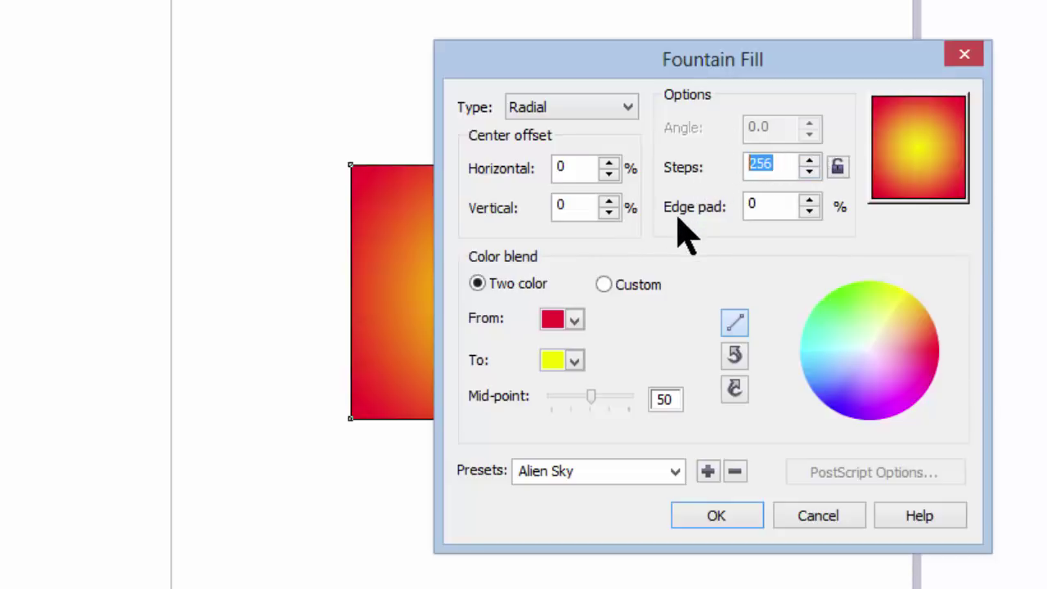
pyautogui.write('7')
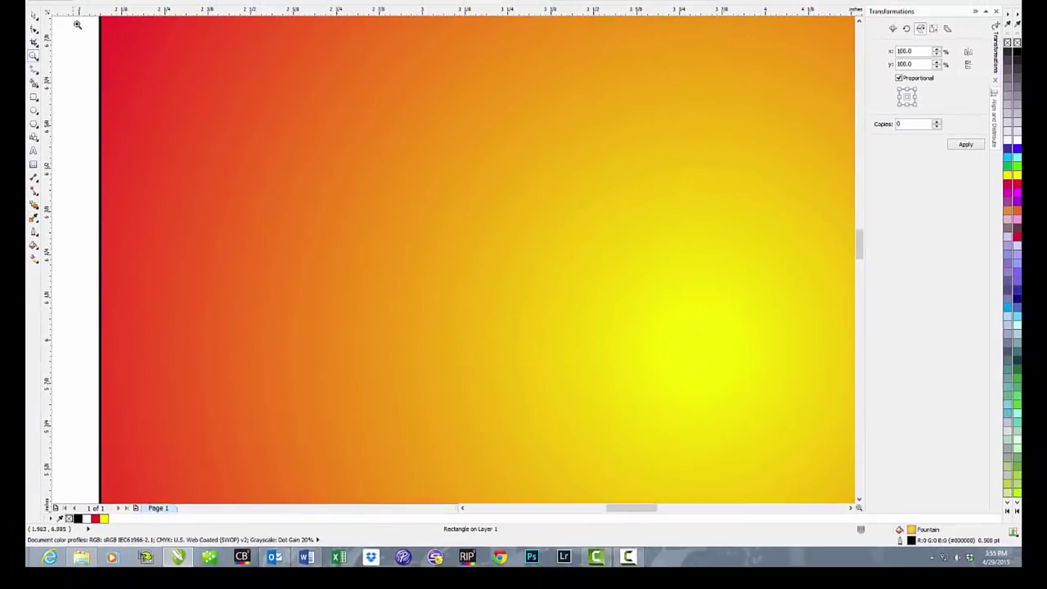
# Step: Zoom out to the whole page and reopen Fountain Fill for the radial-filled rectangle
pyautogui.hotkey('shift', 'F4')
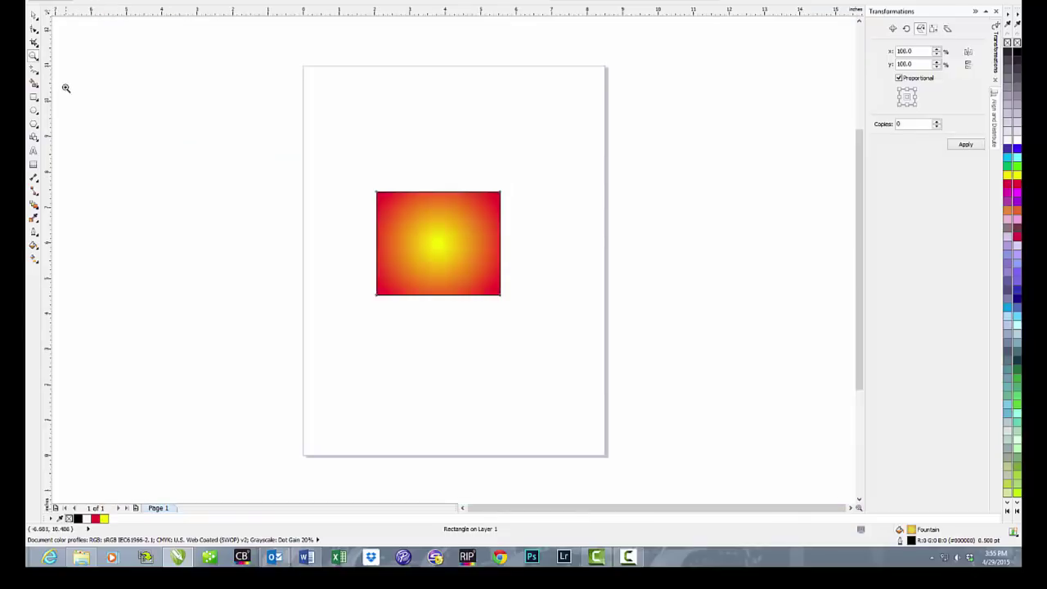
pyautogui.click(35, 246)
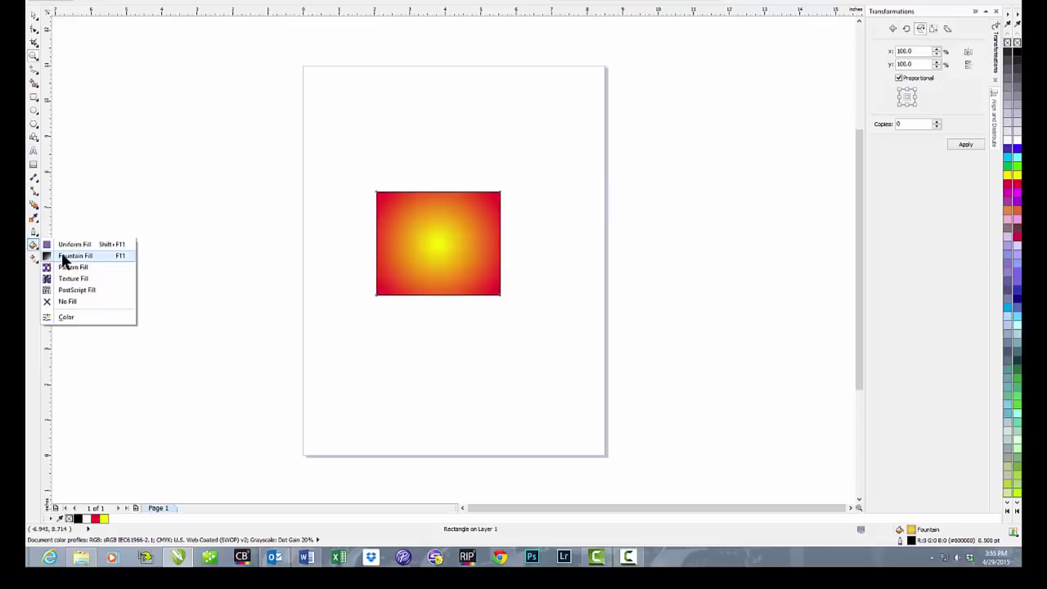
pyautogui.click(59, 254)
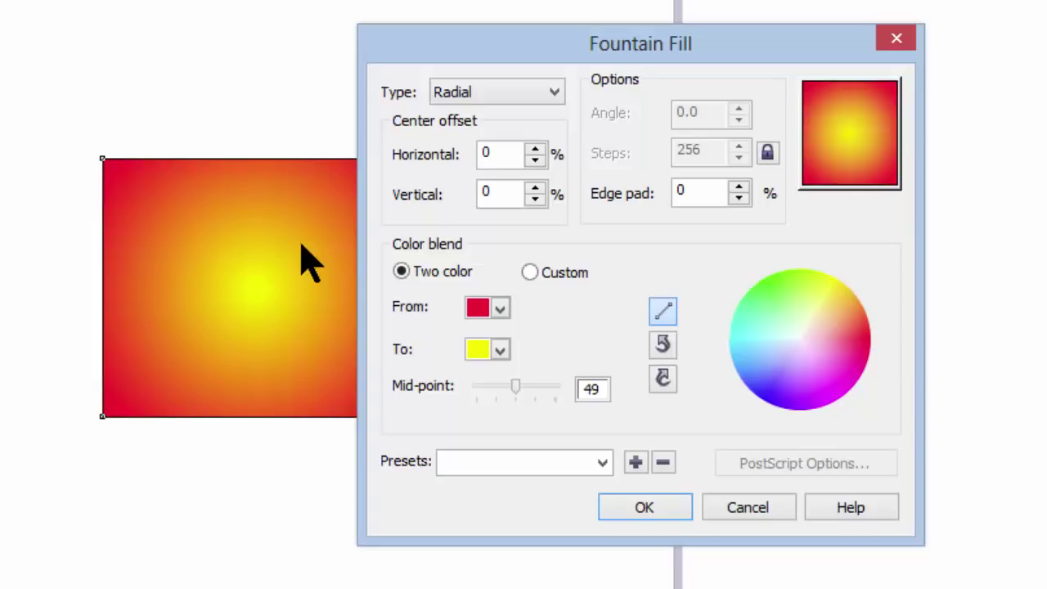
# Step: Switch the fill to a Linear blend and adjust its angle to 15°
pyautogui.click(554, 91)
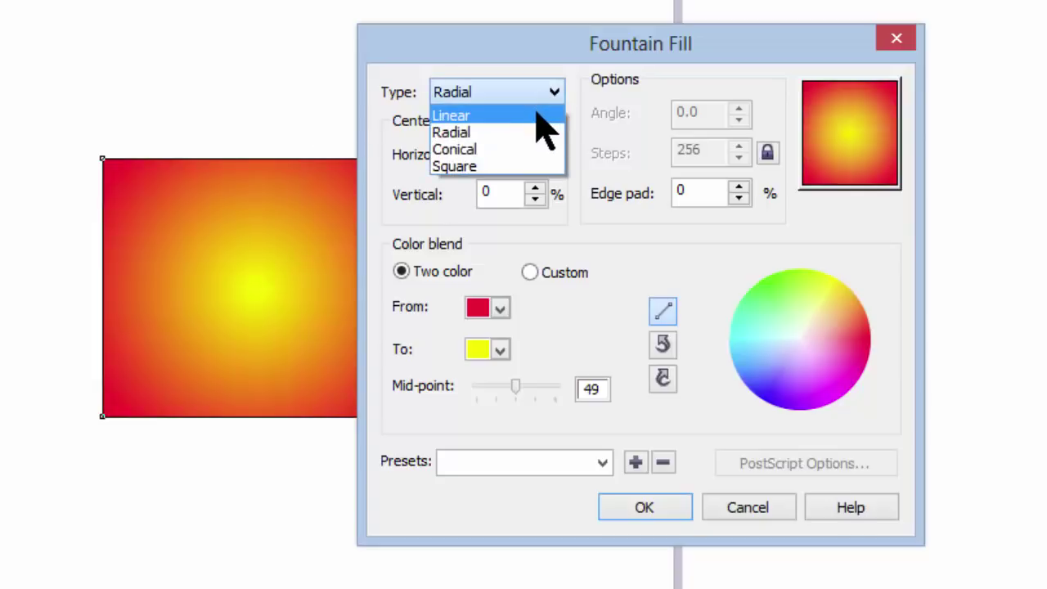
pyautogui.click(536, 110)
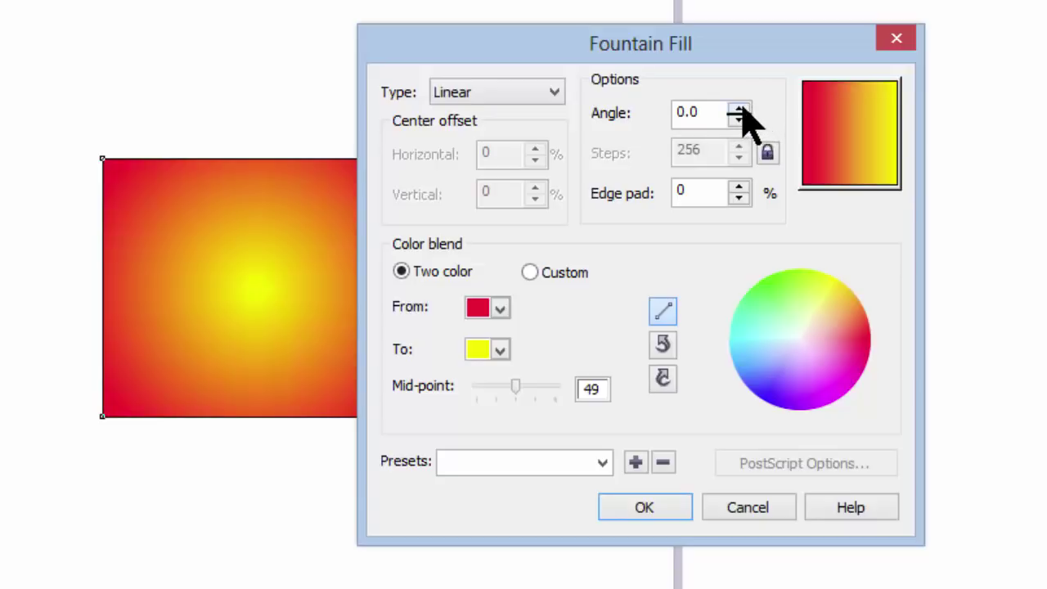
pyautogui.click(740, 108)
pyautogui.click(740, 108)
pyautogui.click(739, 108)
pyautogui.click(739, 108)
pyautogui.click(740, 108)
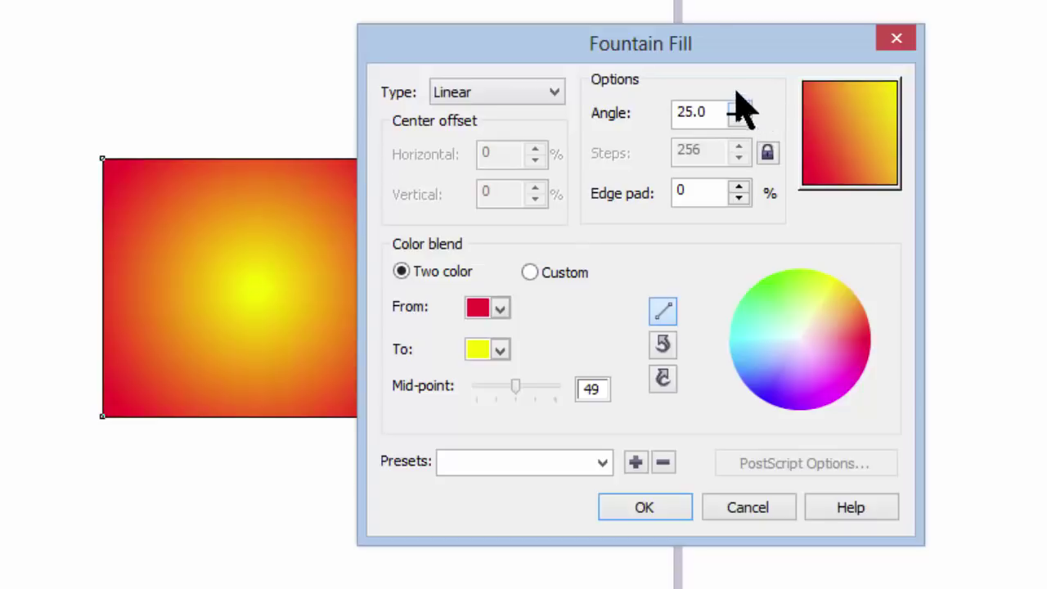
pyautogui.click(740, 108)
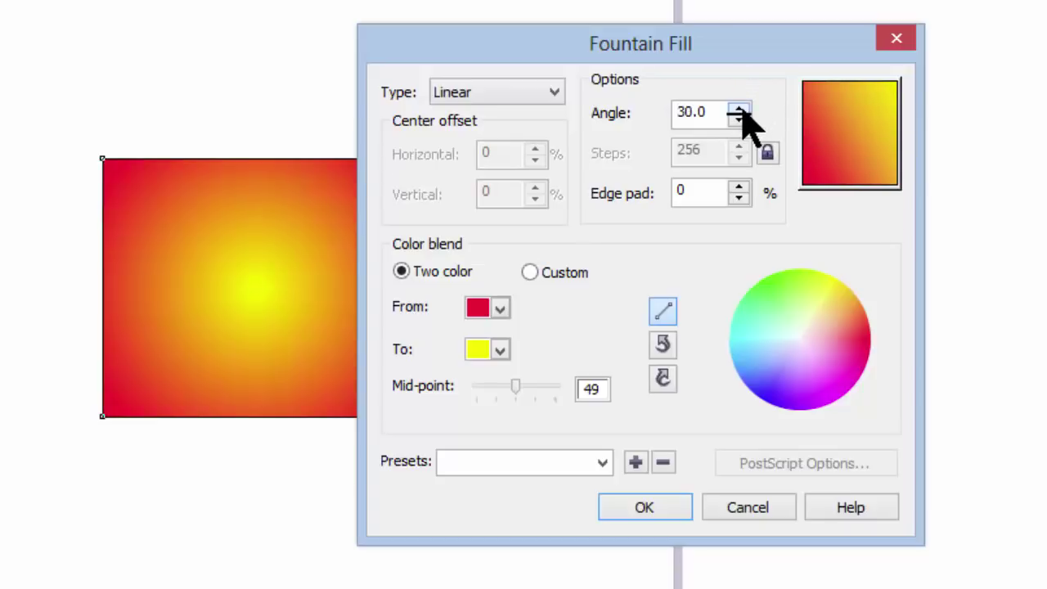
pyautogui.moveTo(715, 110); pyautogui.dragTo(646, 151)
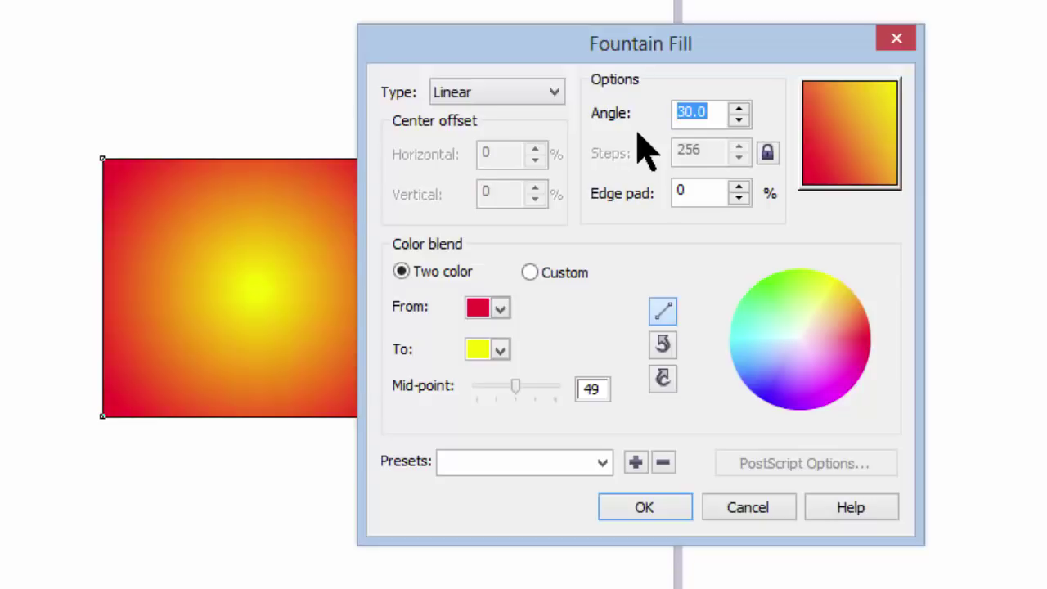
pyautogui.write('90')
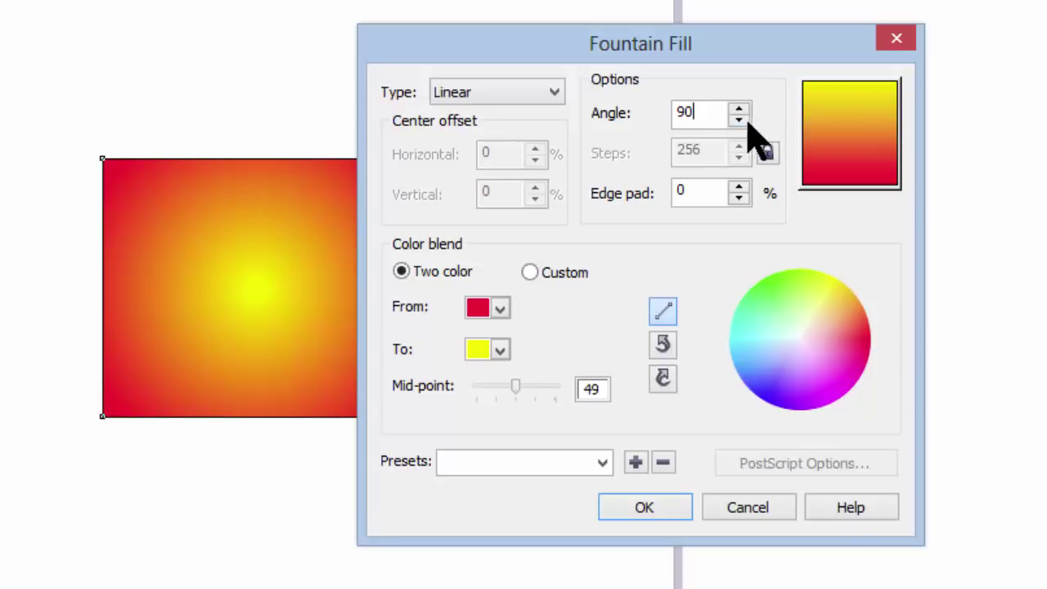
pyautogui.click(740, 120)
pyautogui.moveTo(742, 120); pyautogui.dragTo(742, 121)
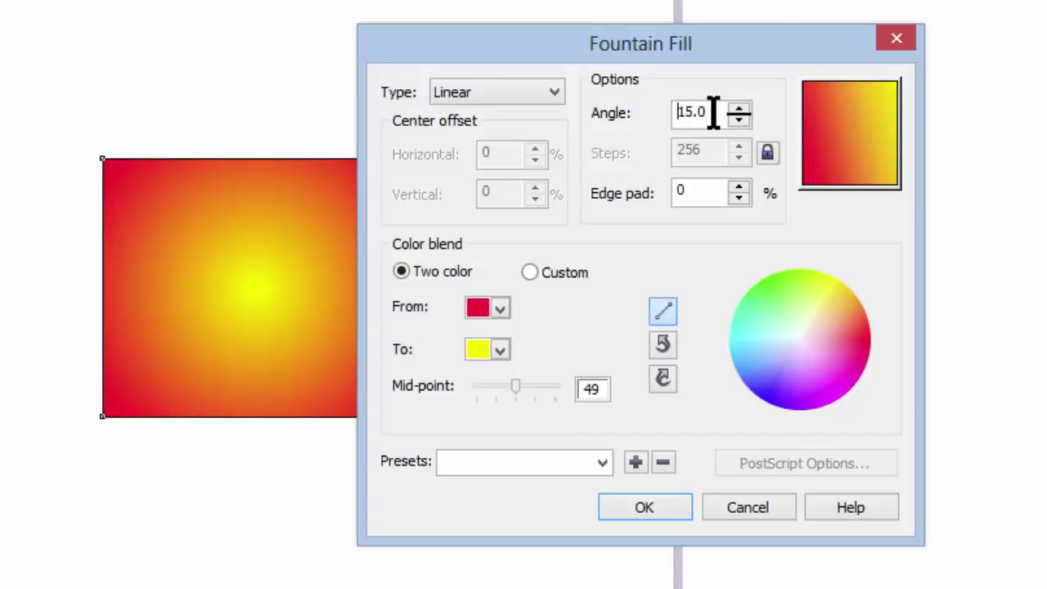
# Step: Raise the linear blend's edge pad to 40%
pyautogui.click(721, 191)
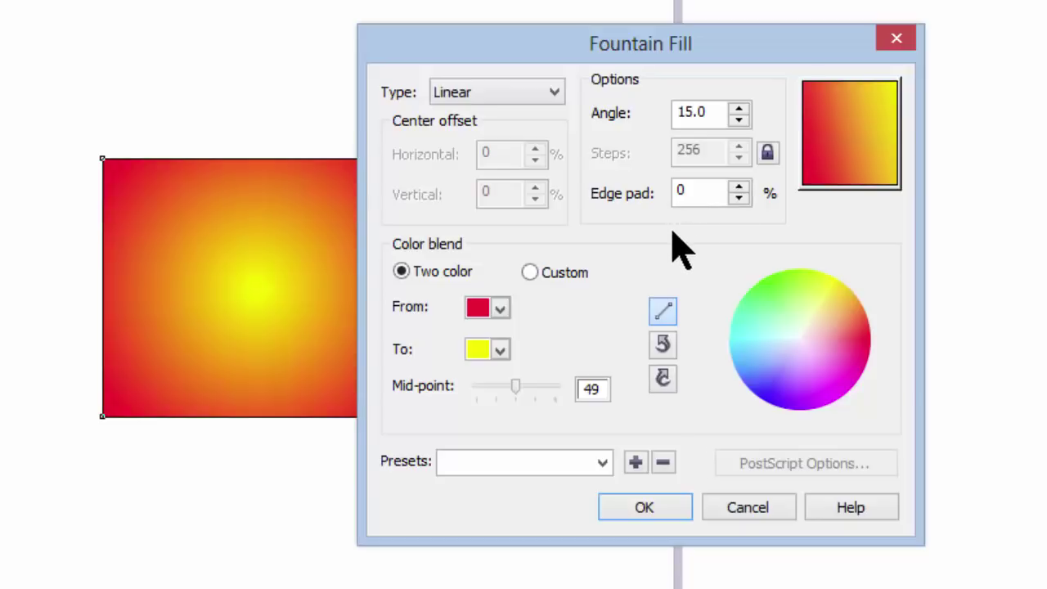
pyautogui.click(739, 188)
pyautogui.click(738, 188)
pyautogui.click(738, 188)
pyautogui.click(739, 188)
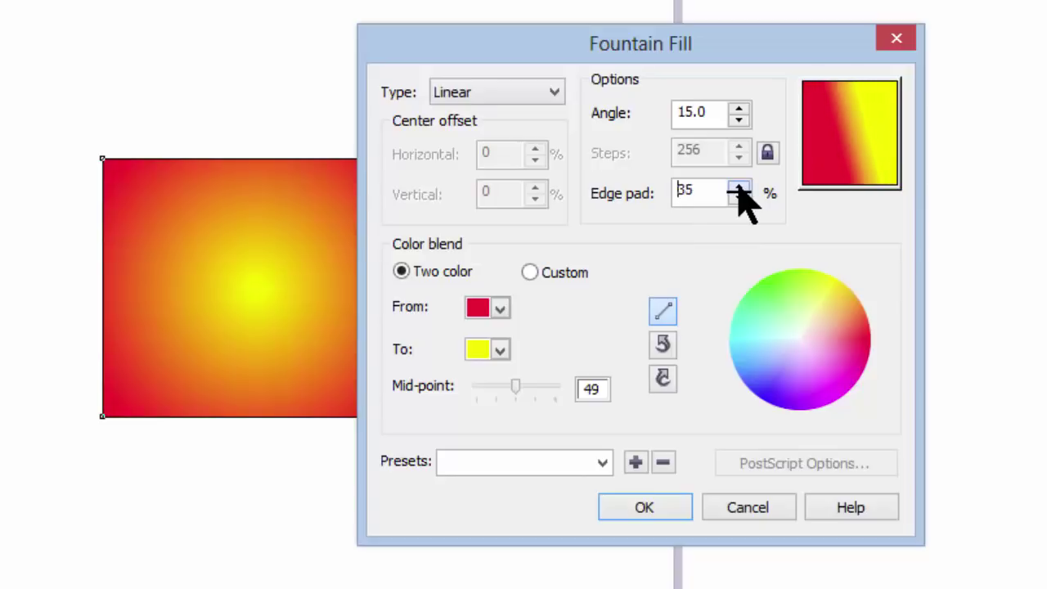
pyautogui.click(739, 187)
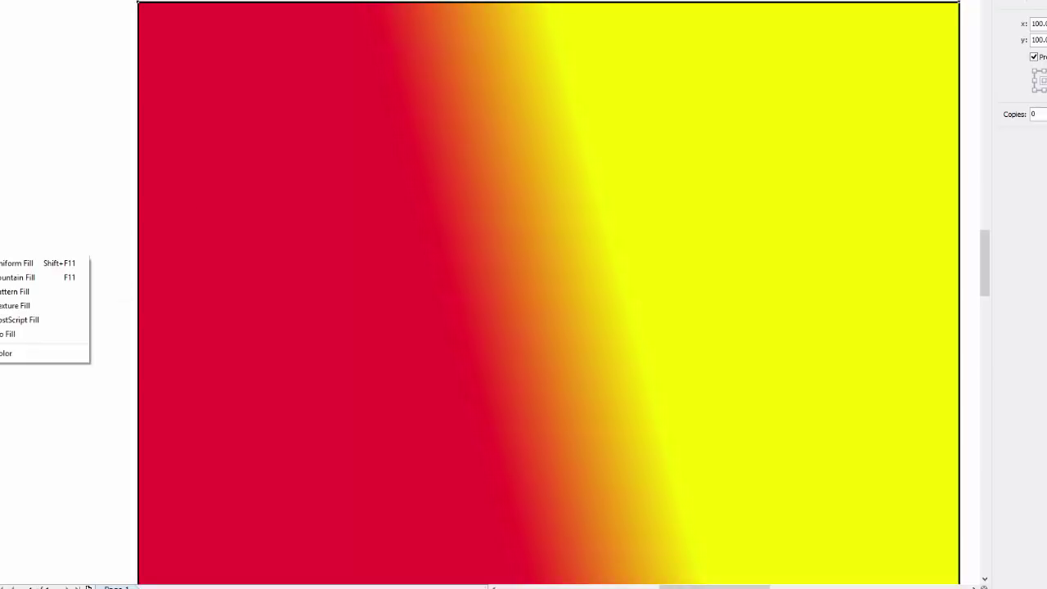
# Step: Give the rectangle a linear 15° fountain fill from magenta to pale yellow with 20% edge pad
pyautogui.click(12, 276)
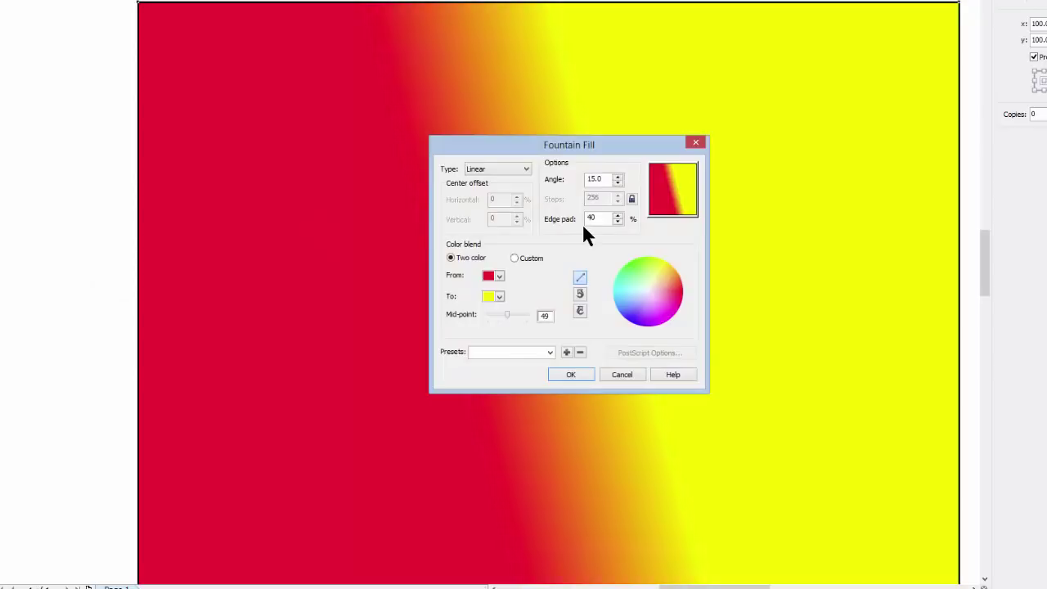
pyautogui.click(617, 222)
pyautogui.click(618, 222)
pyautogui.click(617, 222)
pyautogui.click(618, 222)
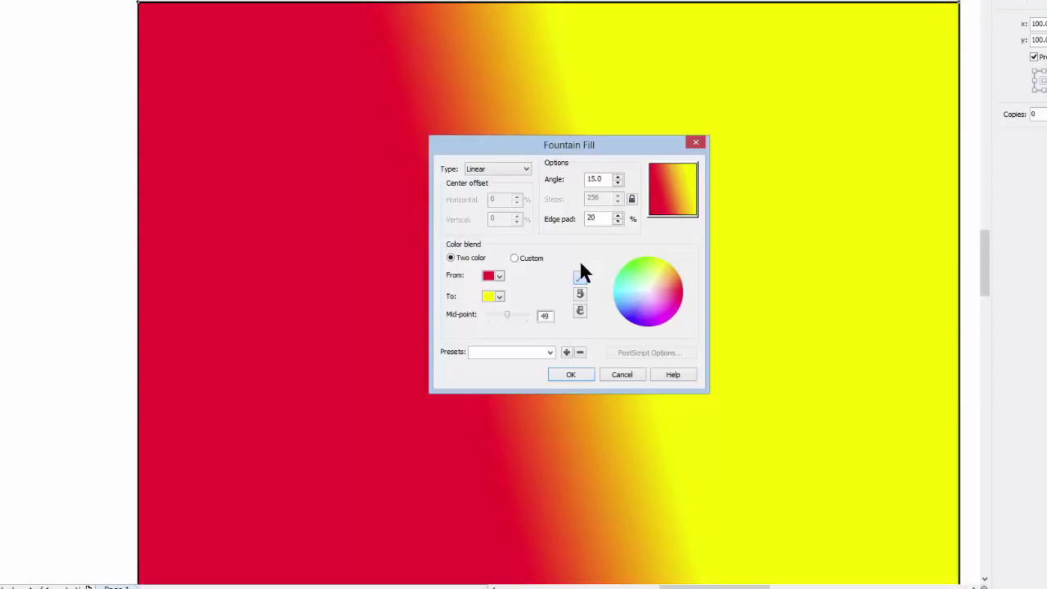
pyautogui.click(498, 276)
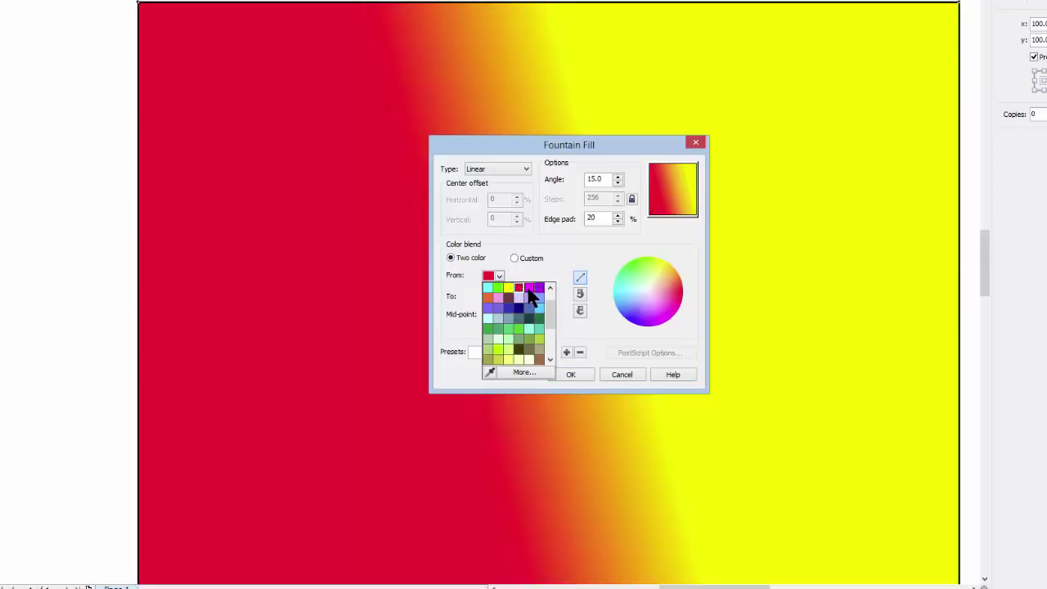
pyautogui.click(528, 287)
pyautogui.click(501, 297)
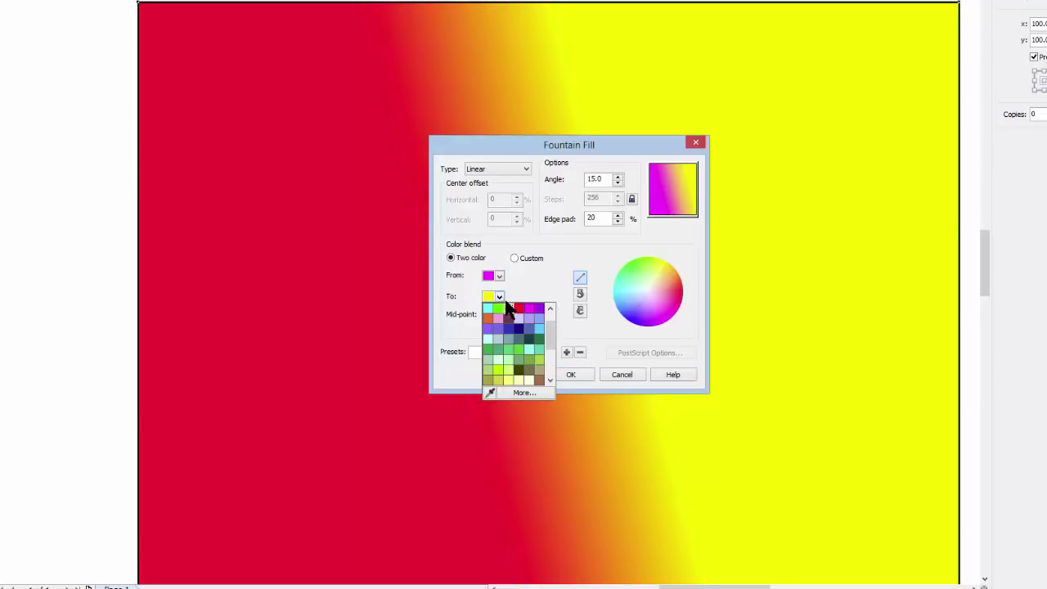
pyautogui.click(518, 381)
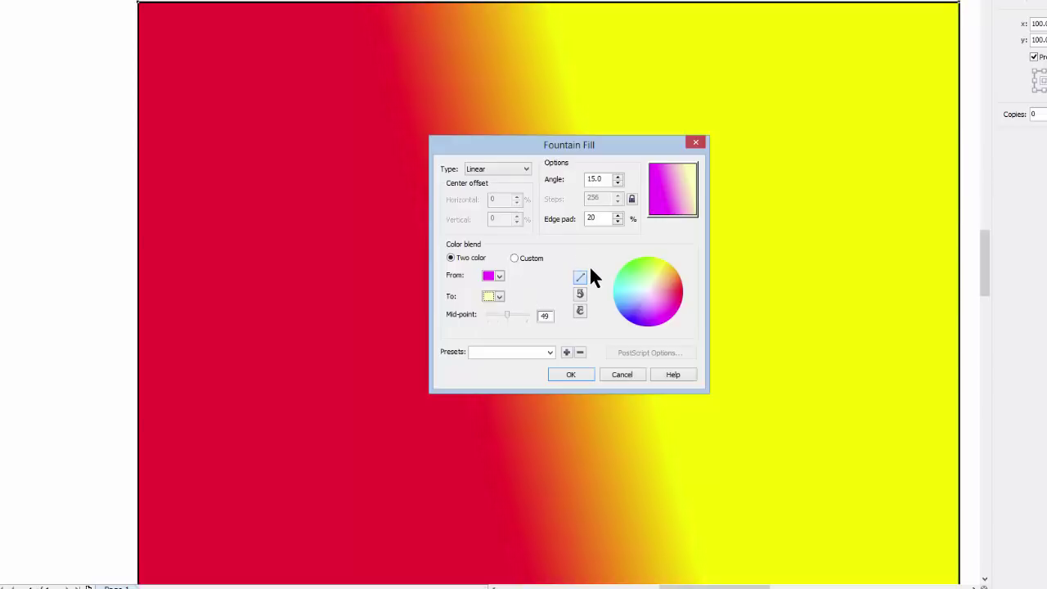
pyautogui.click(579, 372)
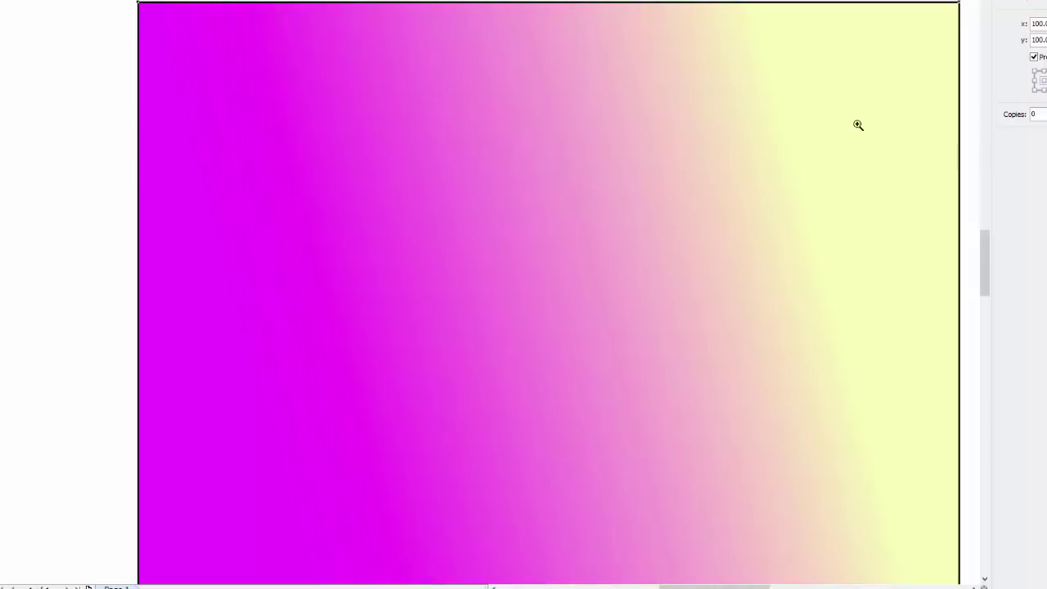
# Step: Change the fountain fill to a clockwise blend from red to Deep Yellow
pyautogui.click(3, 263)
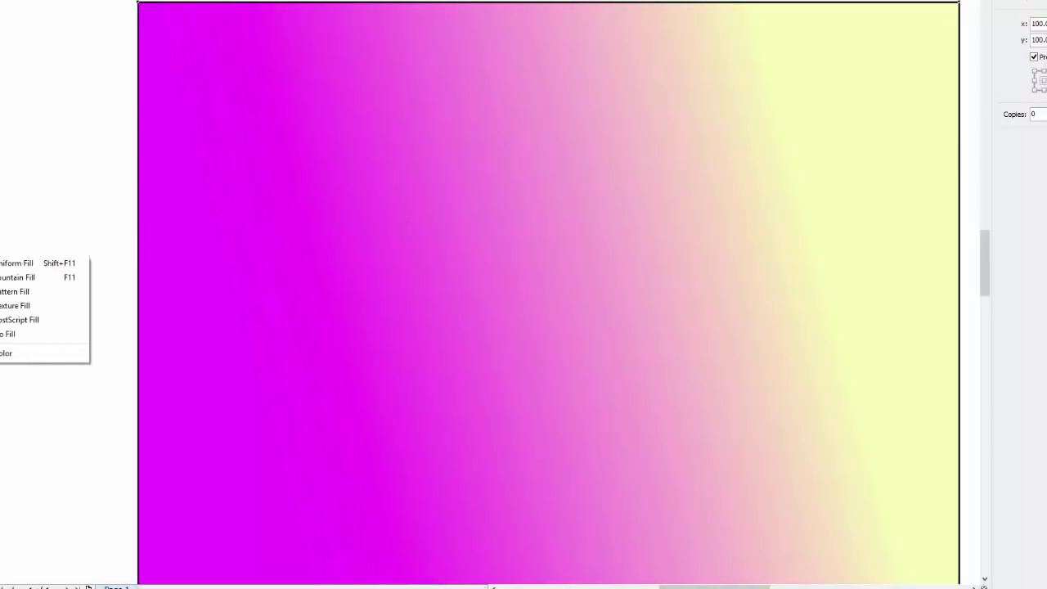
pyautogui.click(17, 277)
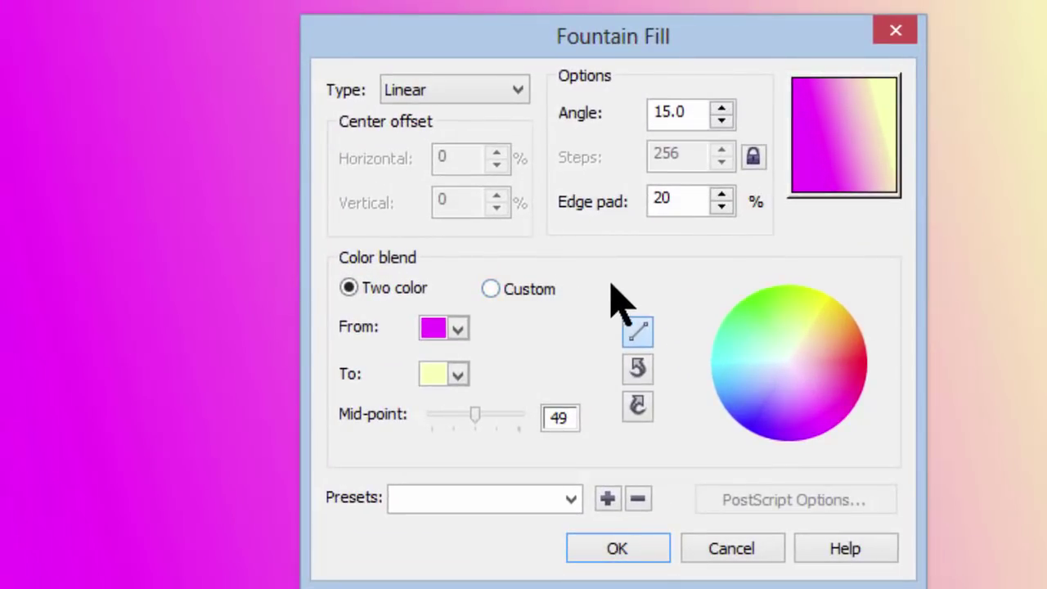
pyautogui.click(638, 368)
pyautogui.click(457, 327)
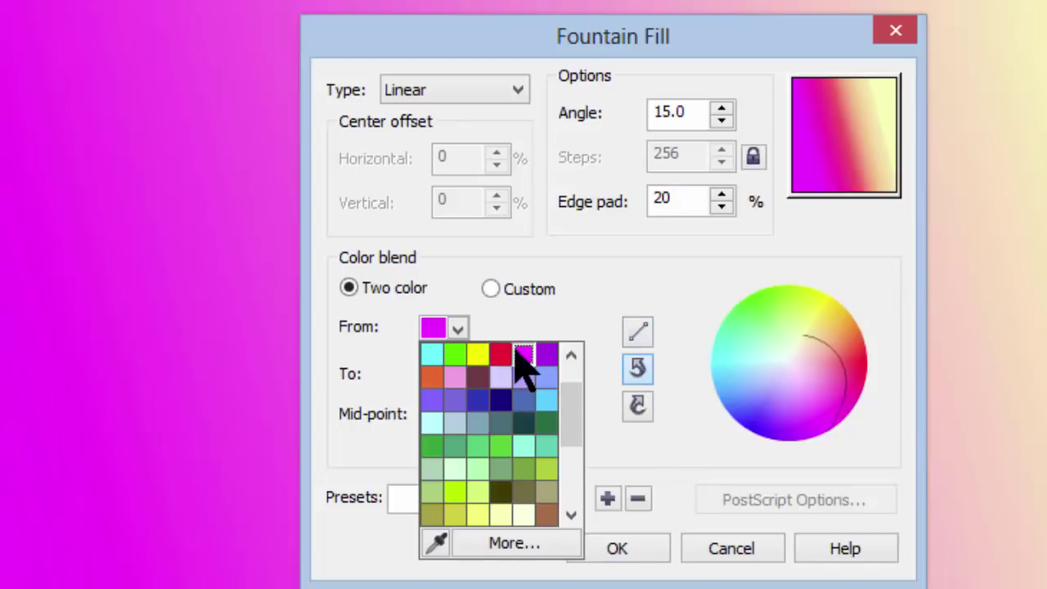
pyautogui.click(499, 354)
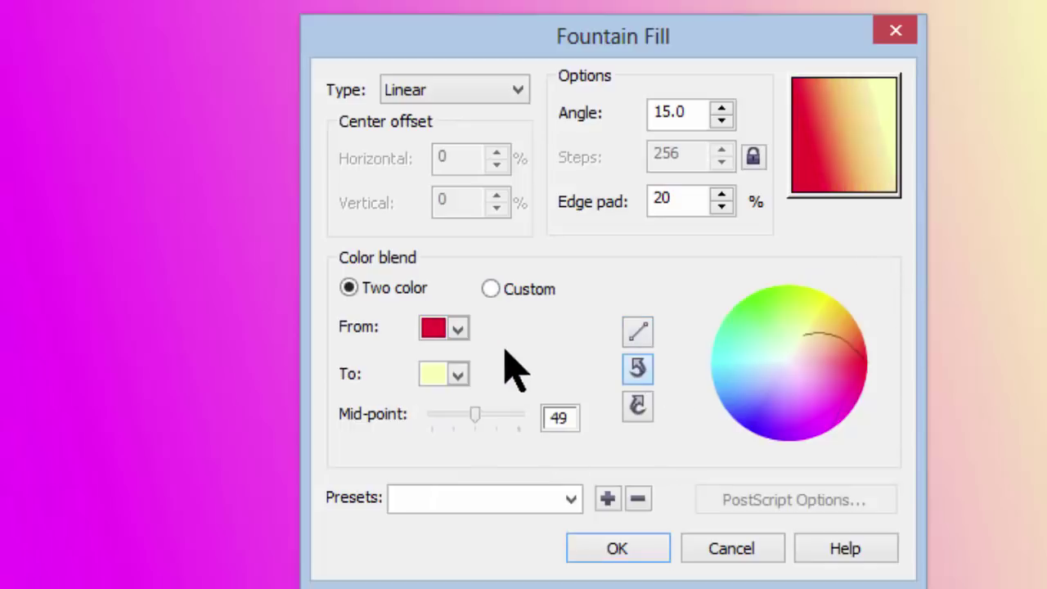
pyautogui.click(458, 375)
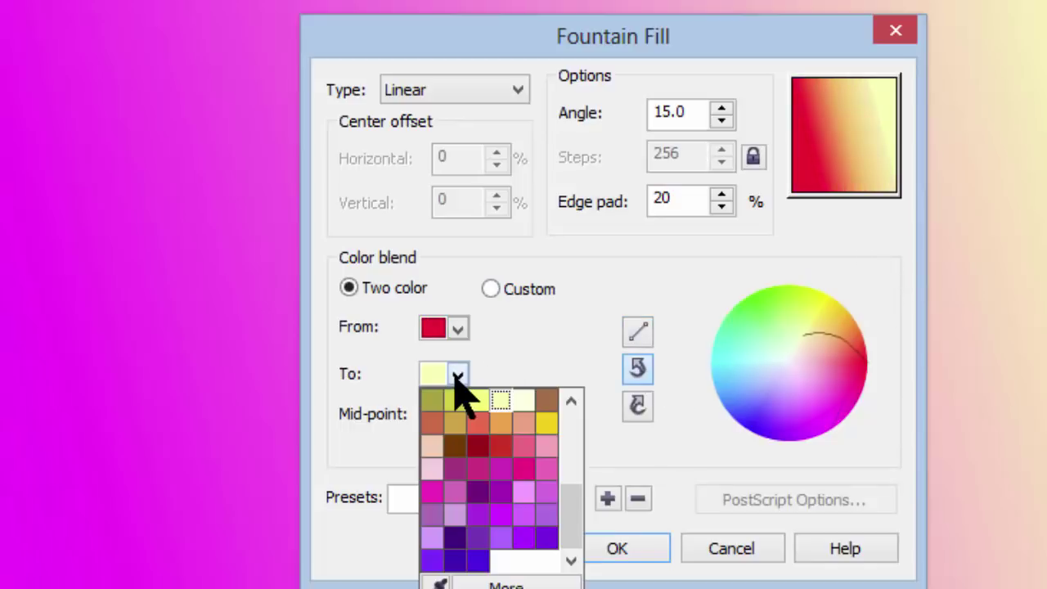
pyautogui.click(547, 423)
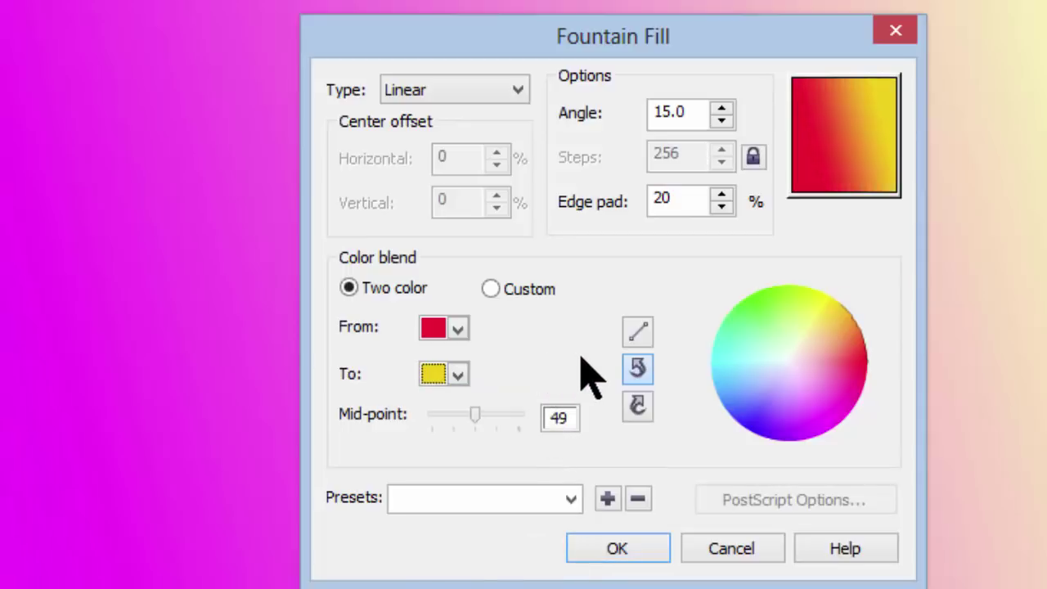
pyautogui.click(633, 372)
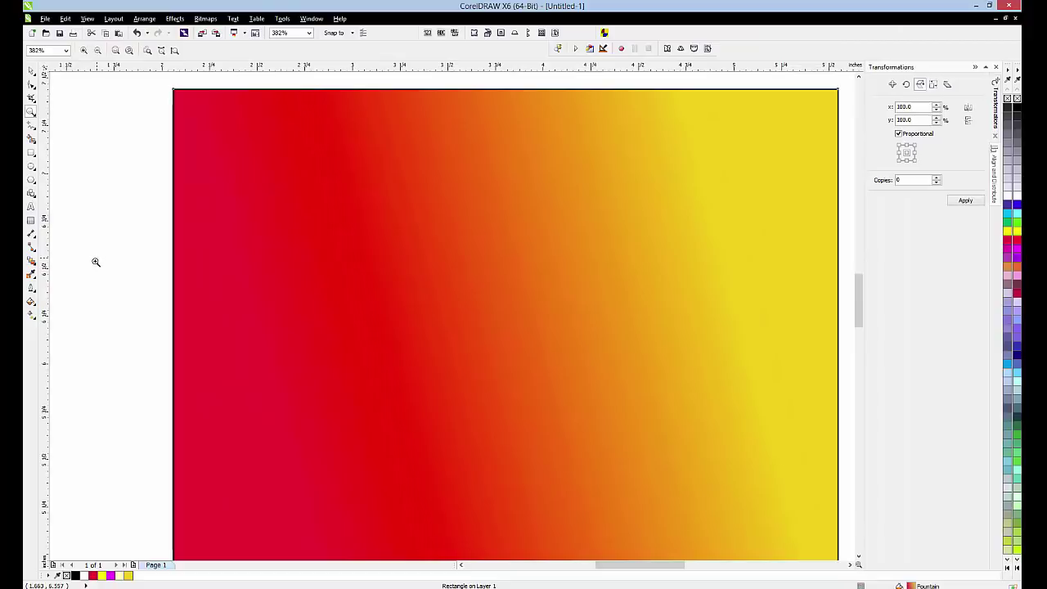
# Step: Switch the fountain fill to a counterclockwise blend so red sweeps through magenta, blue and green to yellow
pyautogui.click(31, 304)
pyautogui.click(74, 312)
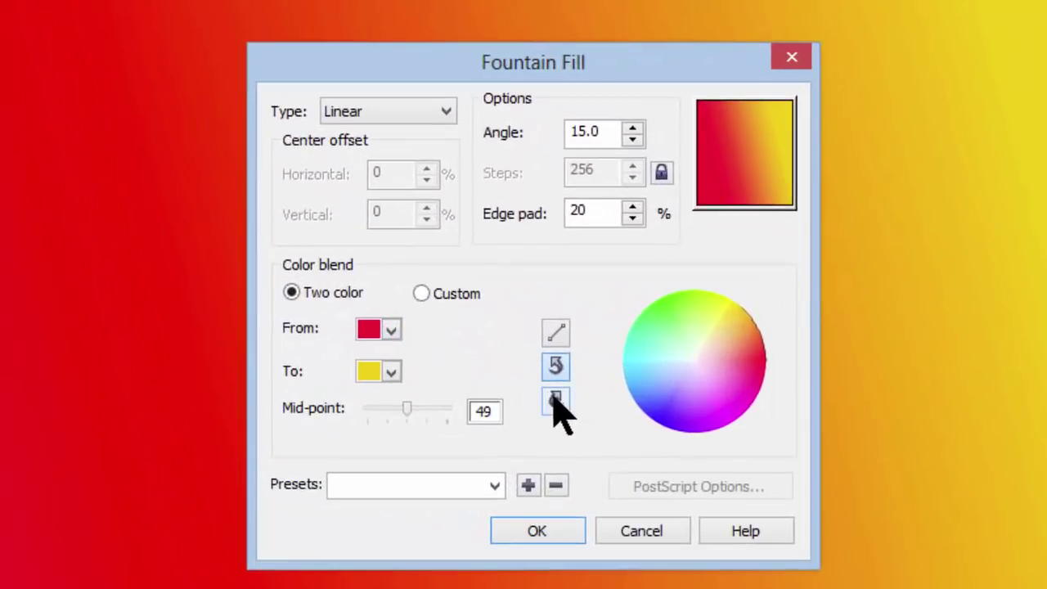
pyautogui.click(557, 401)
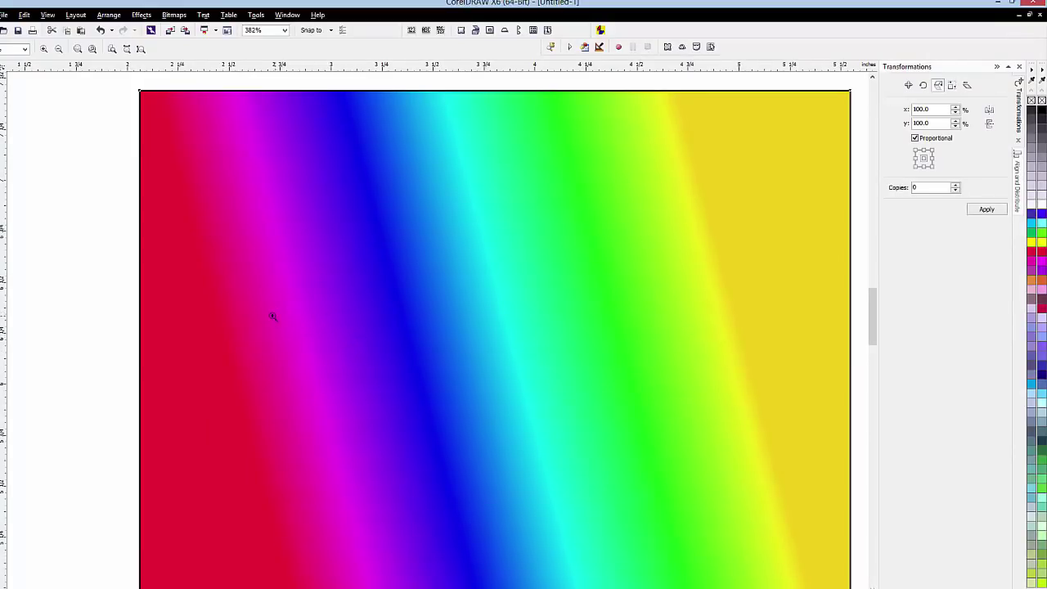
# Step: Set the fountain fill blend back to clockwise, previewing a direct red-orange-yellow sweep
pyautogui.click(4, 317)
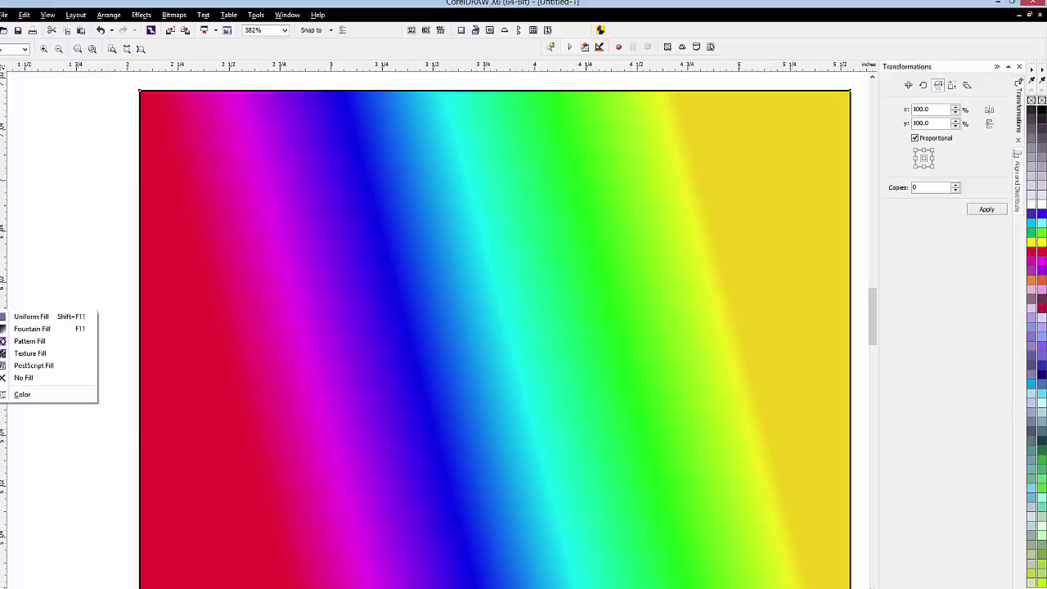
pyautogui.click(21, 331)
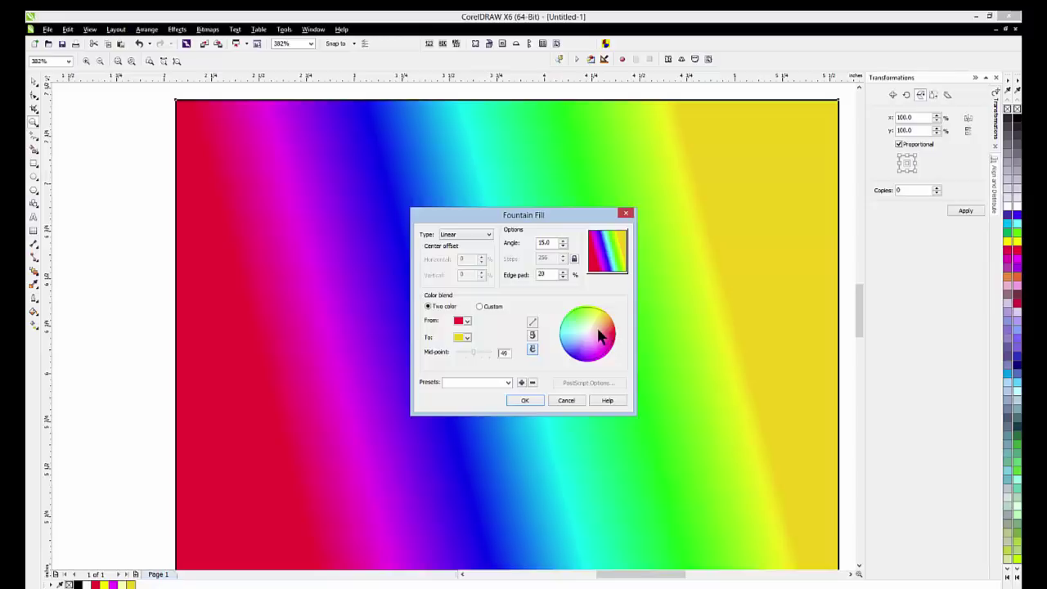
pyautogui.click(534, 334)
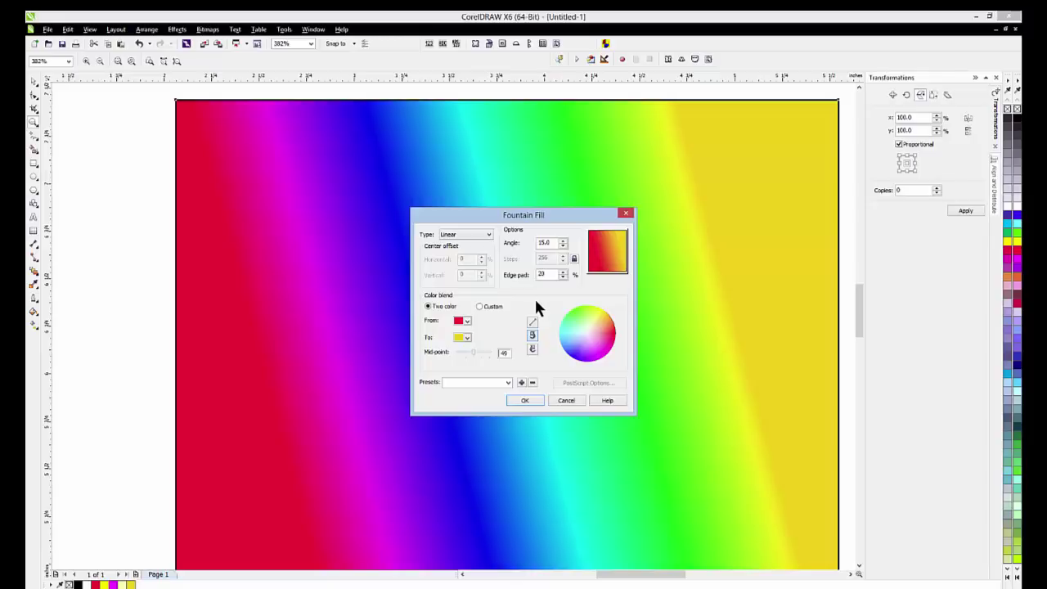
# Step: Apply the red-to-yellow fill, then change it to a Radial type with mid-point 78
pyautogui.click(537, 400)
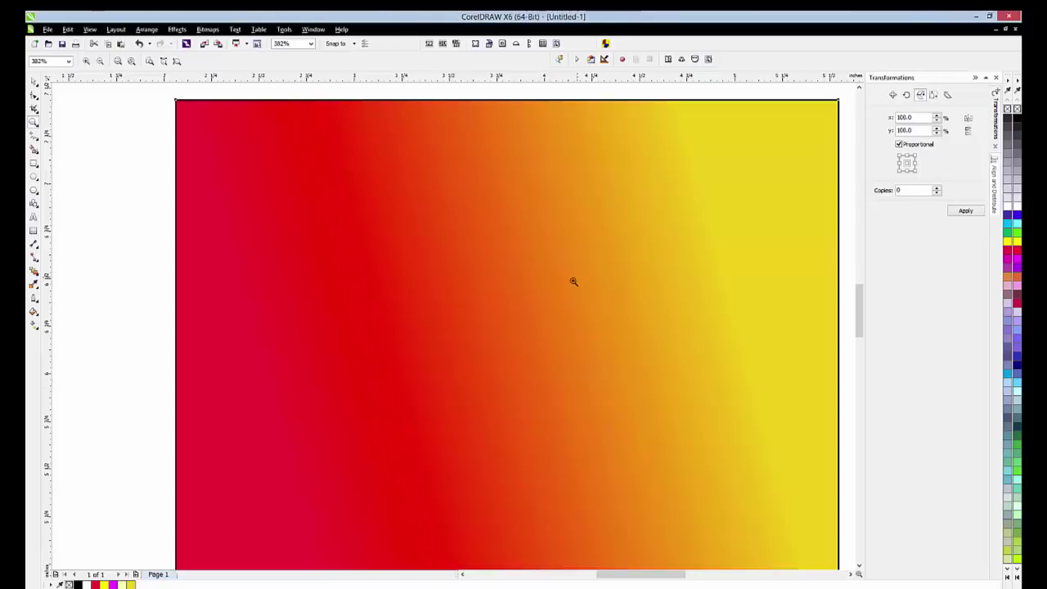
pyautogui.click(35, 314)
pyautogui.click(71, 324)
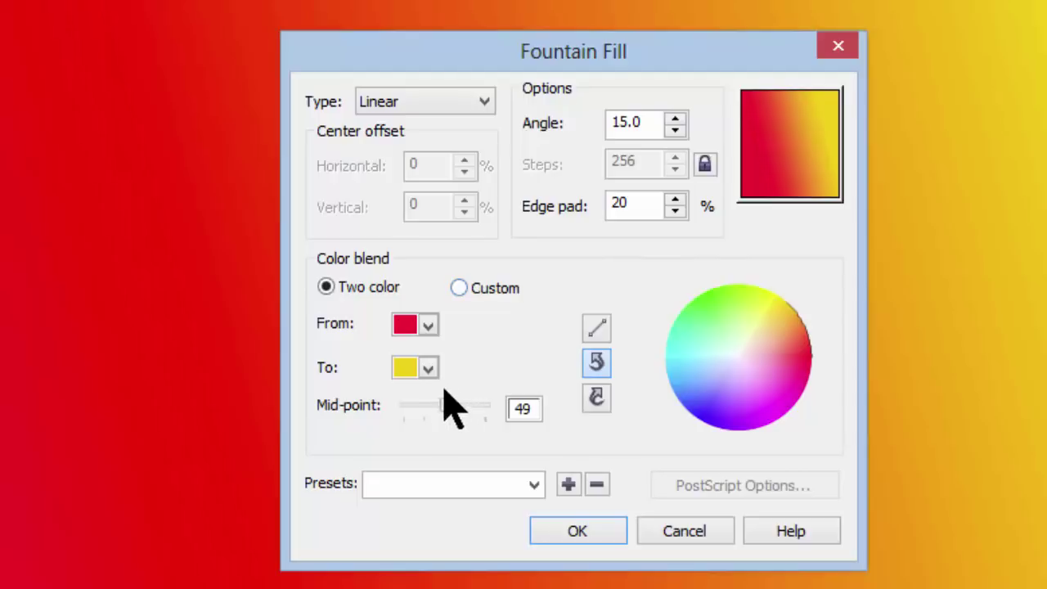
pyautogui.click(434, 108)
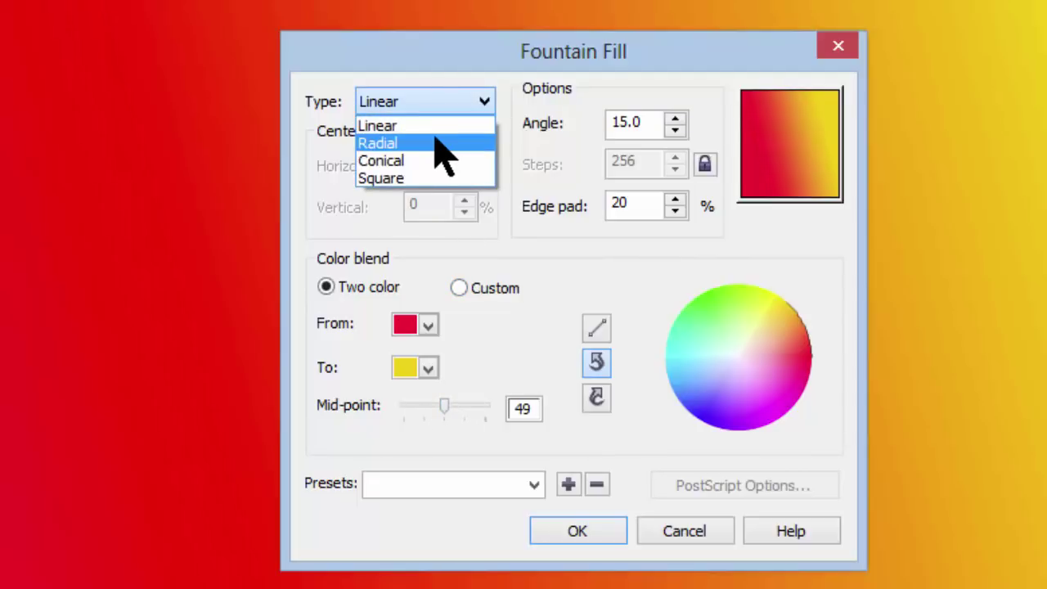
pyautogui.click(435, 143)
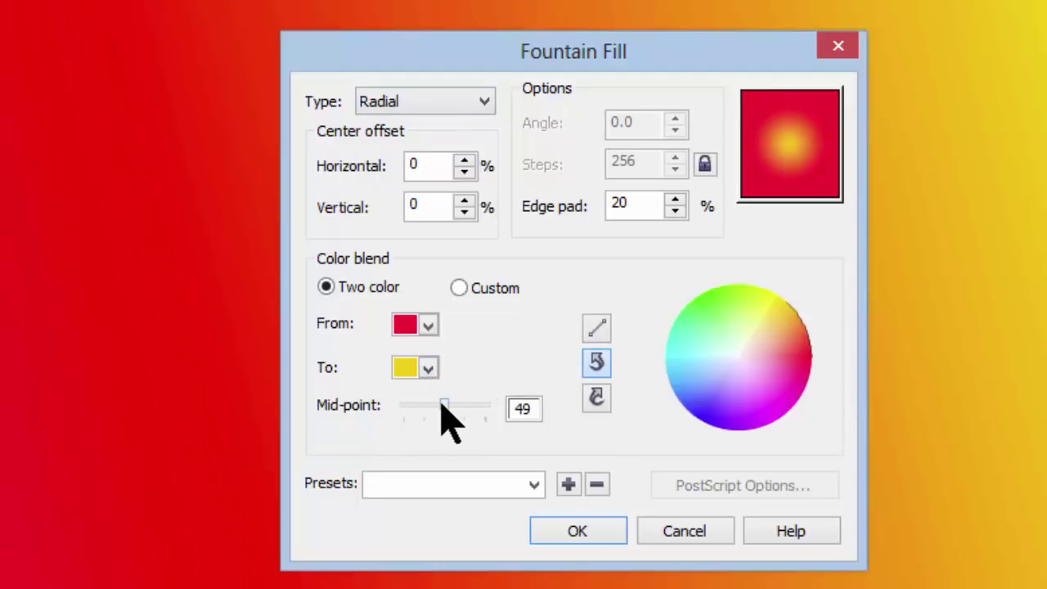
pyautogui.moveTo(441, 404); pyautogui.dragTo(385, 402)
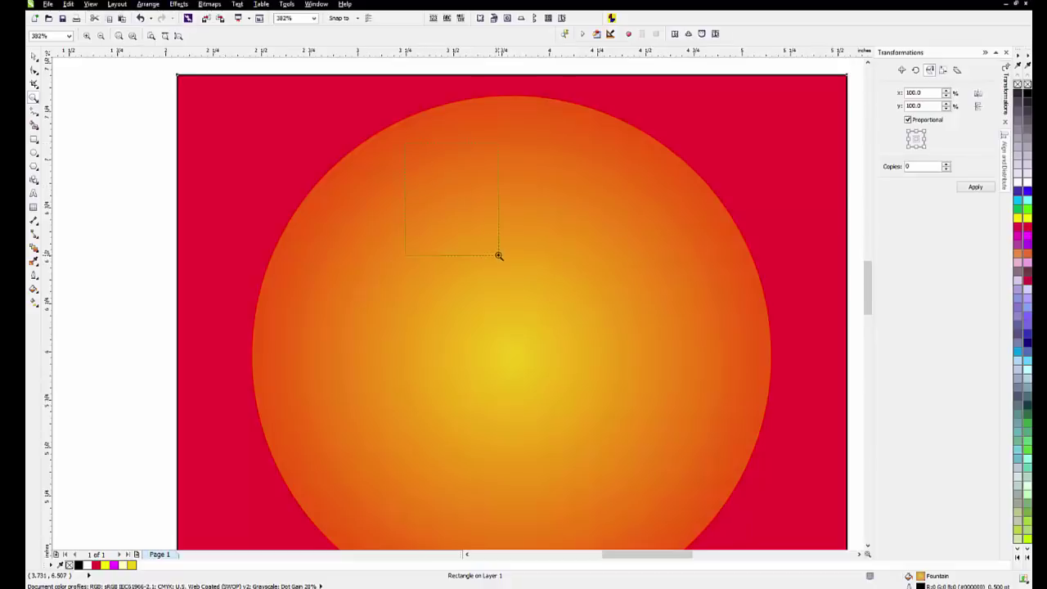
# Step: Move the radial fill's blend mid-point to about 48
pyautogui.scroll(3, 498, 254)
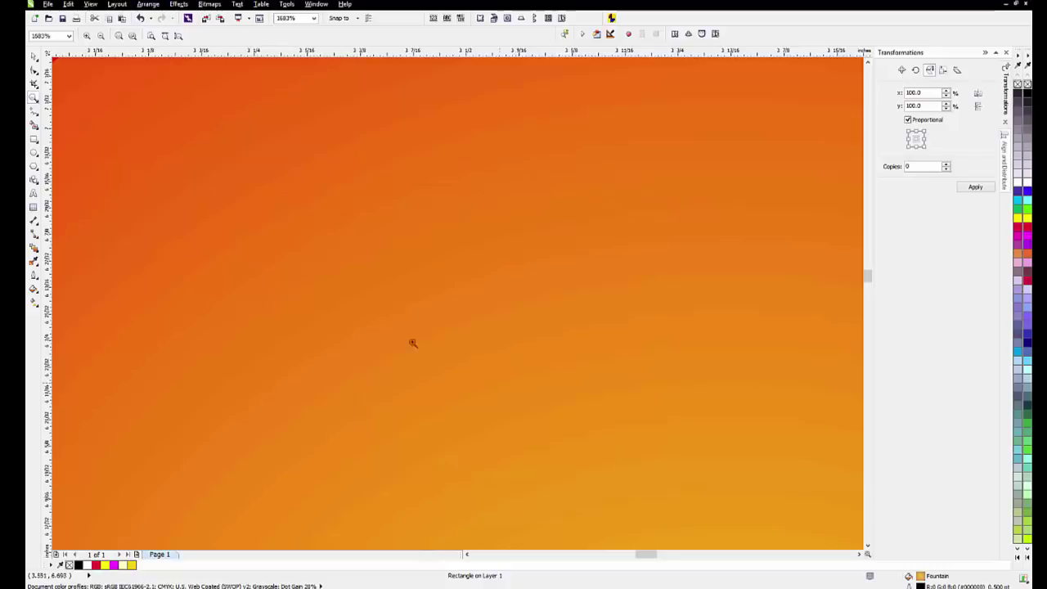
pyautogui.click(36, 293)
pyautogui.click(35, 302)
pyautogui.click(37, 291)
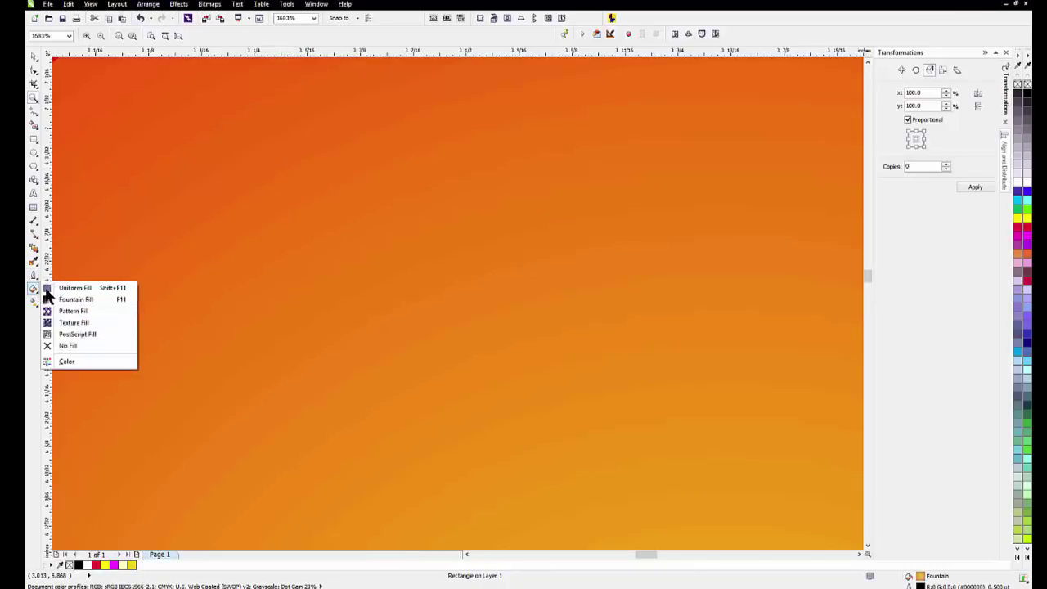
pyautogui.click(73, 299)
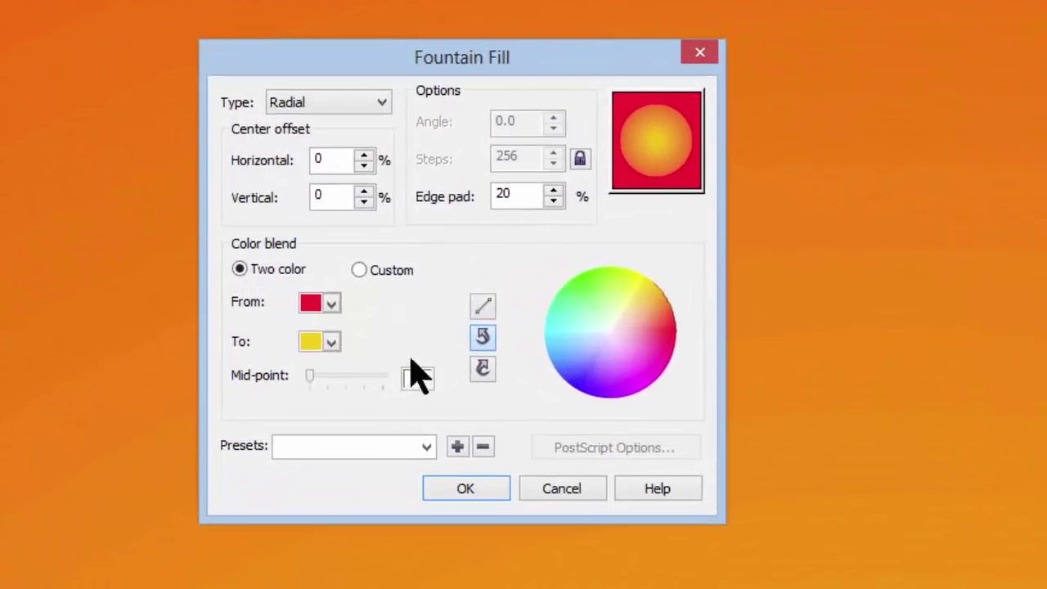
pyautogui.moveTo(313, 374); pyautogui.dragTo(352, 376)
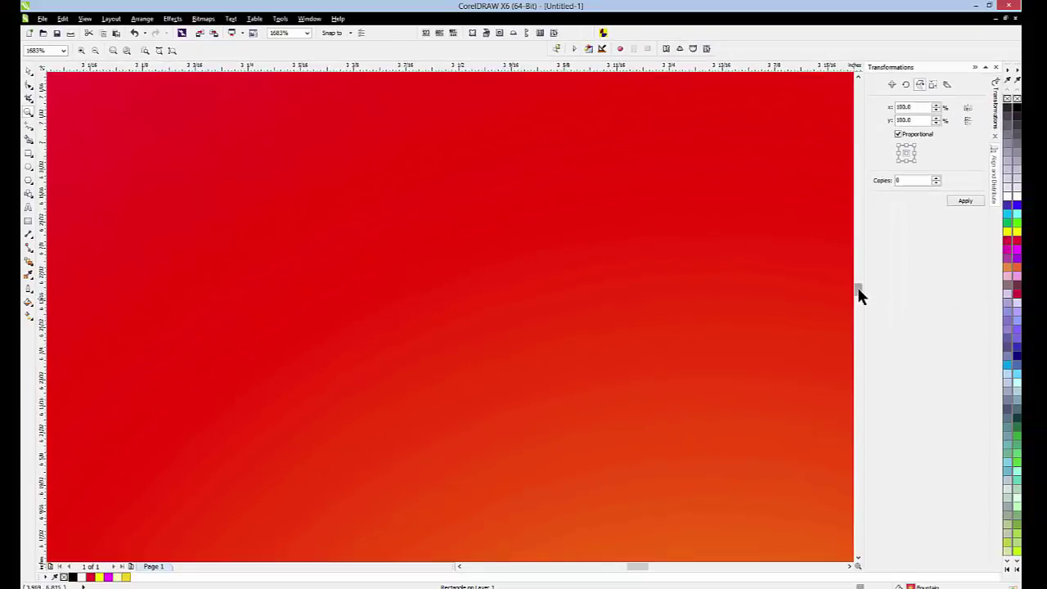
pyautogui.moveTo(859, 288); pyautogui.dragTo(857, 299)
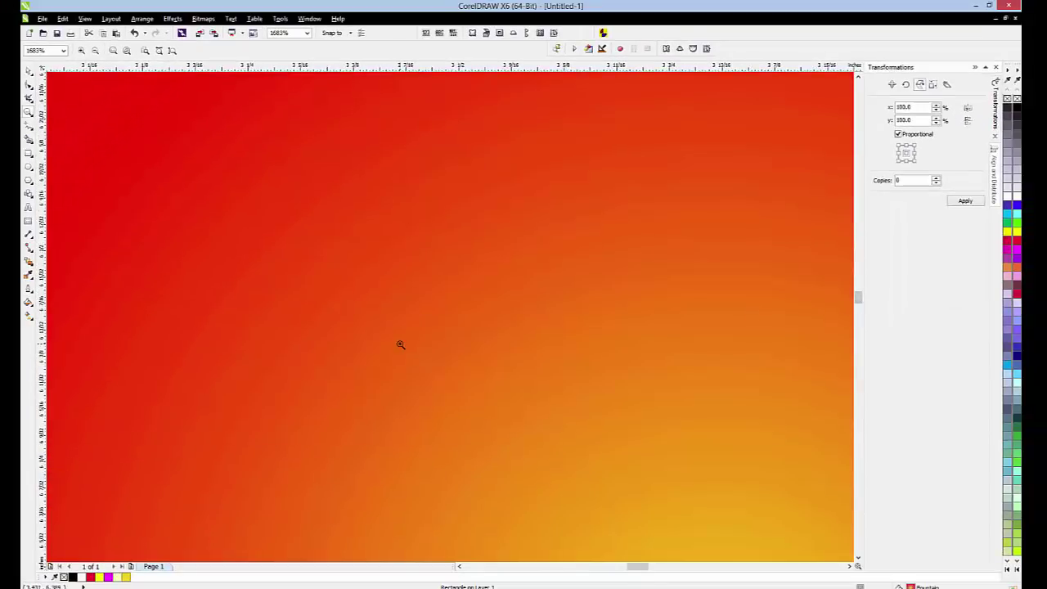
# Step: Raise the mid-point to shrink the yellow centre and apply the radial fill
pyautogui.click(30, 304)
pyautogui.click(72, 313)
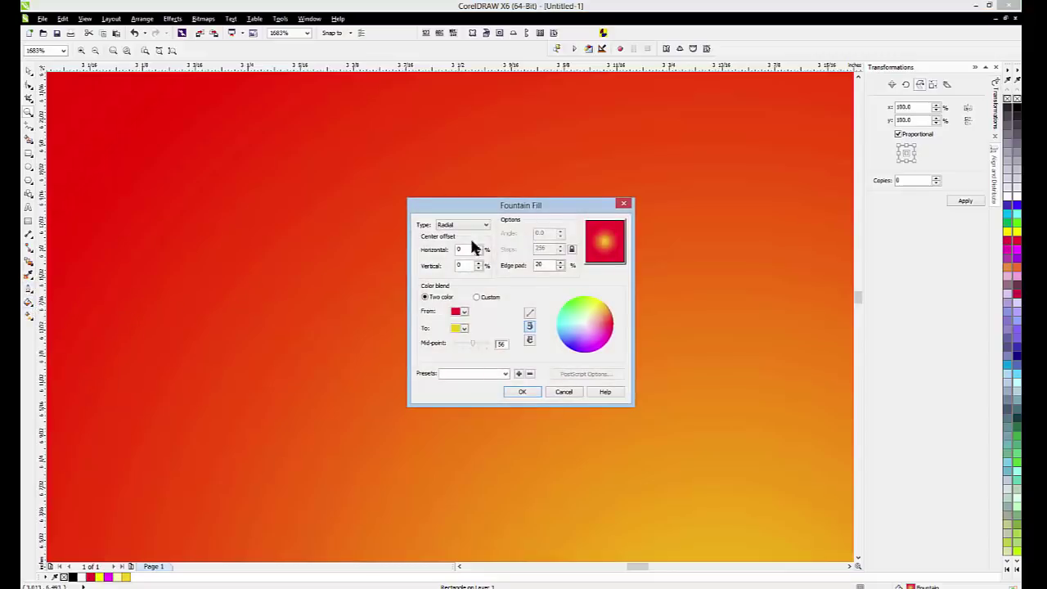
pyautogui.moveTo(472, 342); pyautogui.dragTo(485, 342)
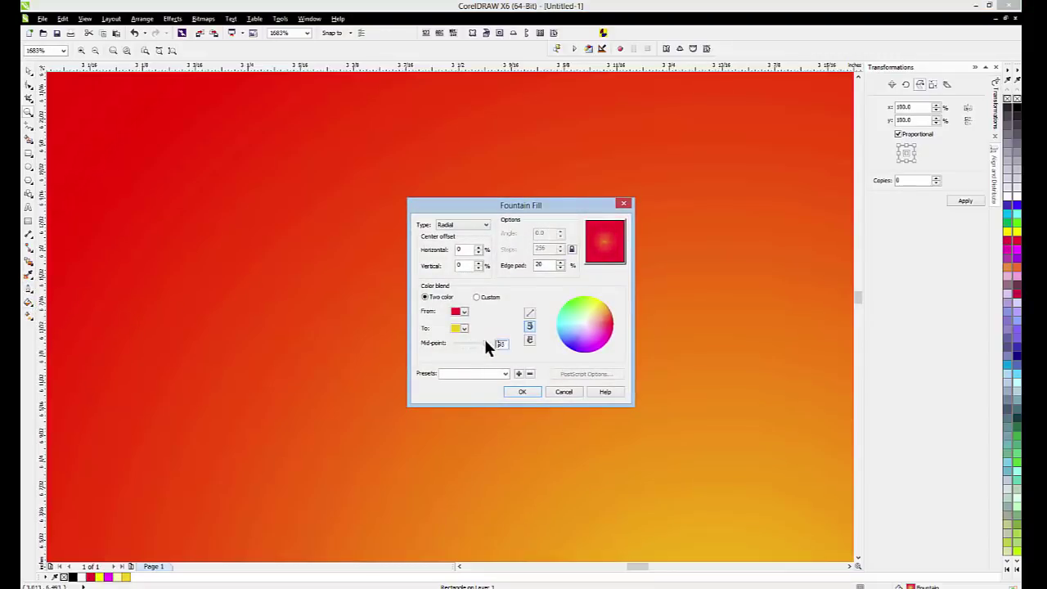
pyautogui.click(523, 392)
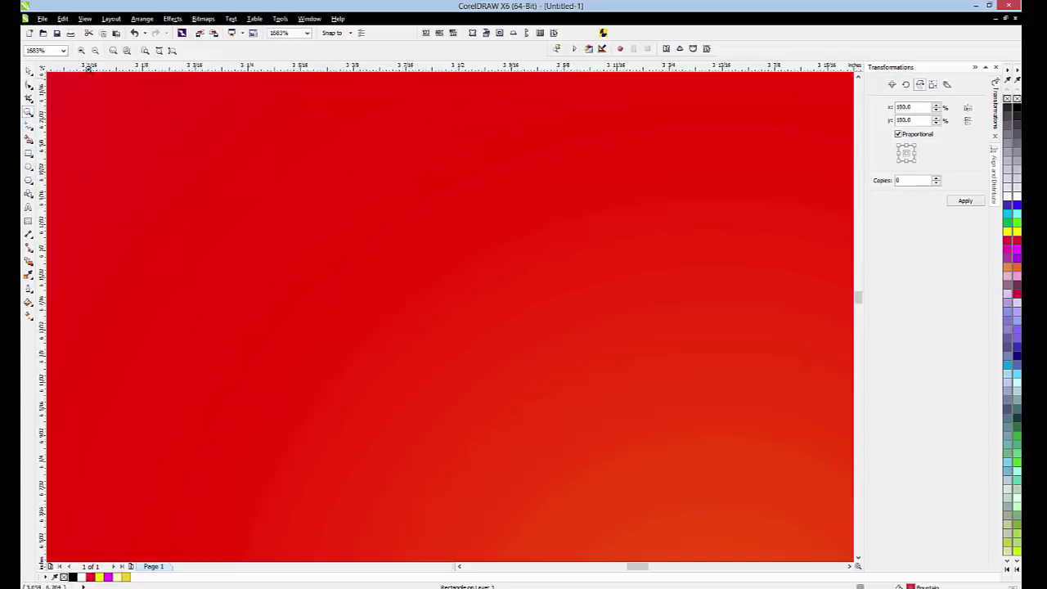
pyautogui.click(94, 51)
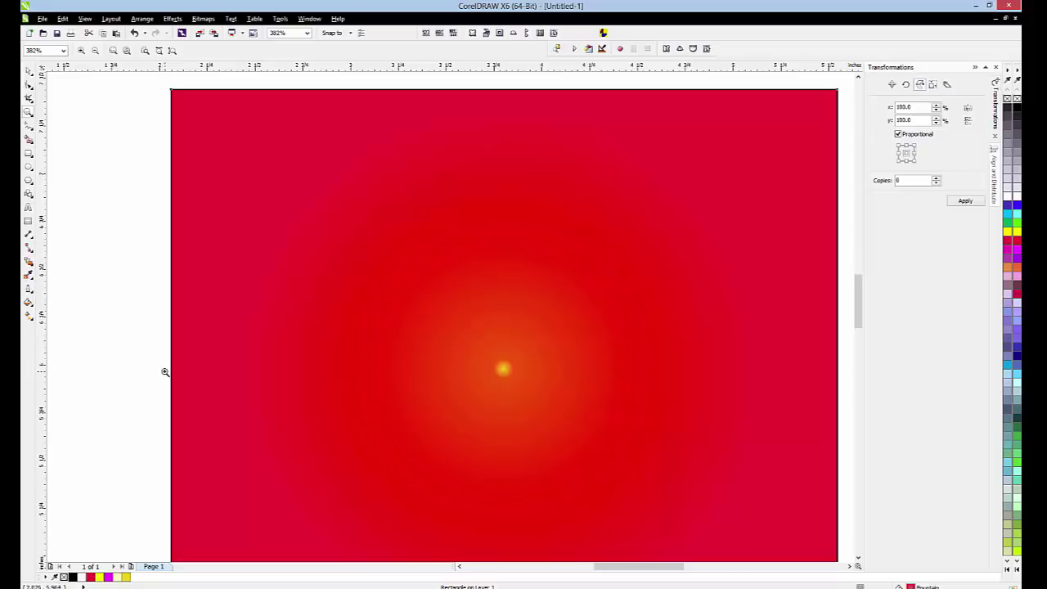
# Step: Lower the radial fill's mid-point to 46 so the yellow centre spreads wider
pyautogui.click(32, 307)
pyautogui.click(71, 313)
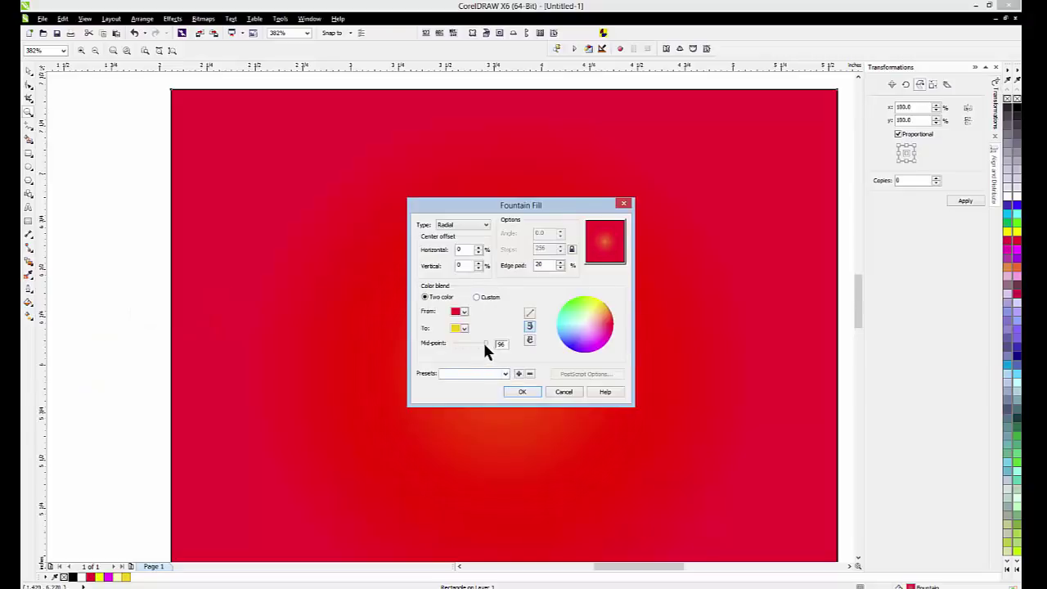
pyautogui.moveTo(486, 344); pyautogui.dragTo(470, 344)
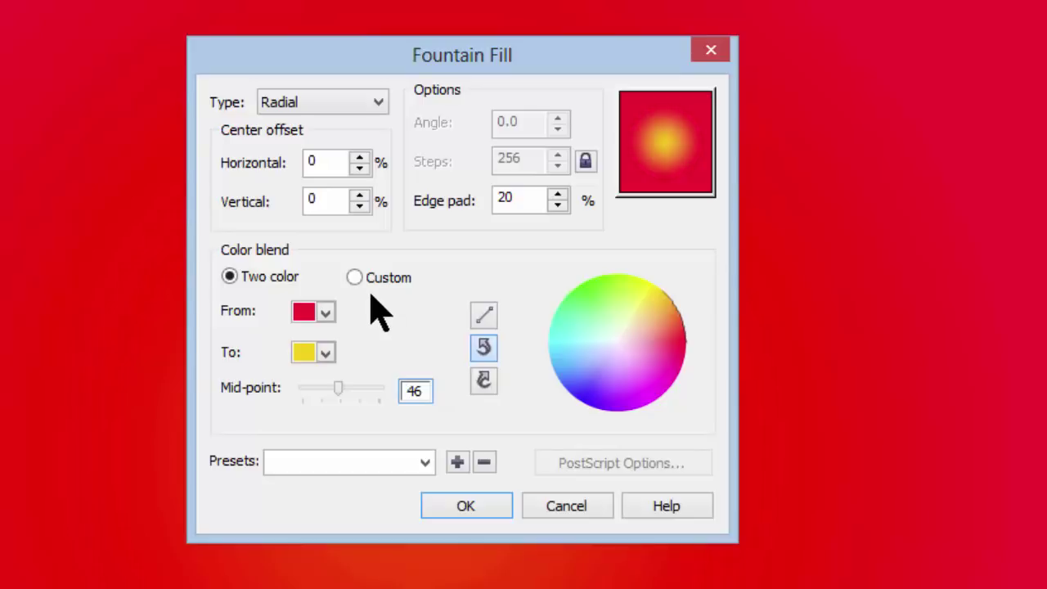
# Step: Switch to a Custom colour blend and set the intermediate red point's position to 75%
pyautogui.click(355, 278)
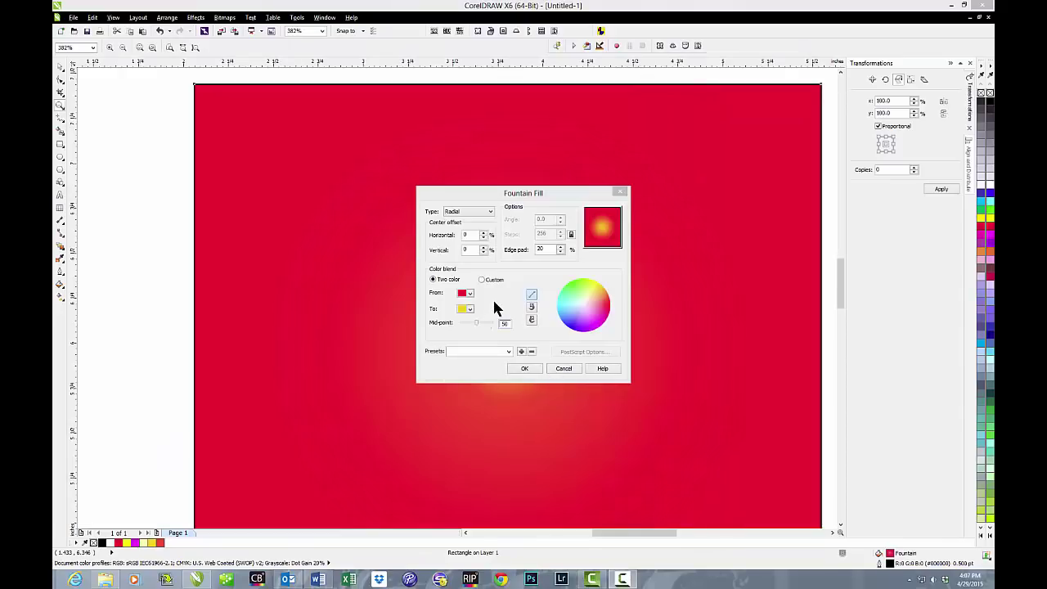
pyautogui.click(481, 279)
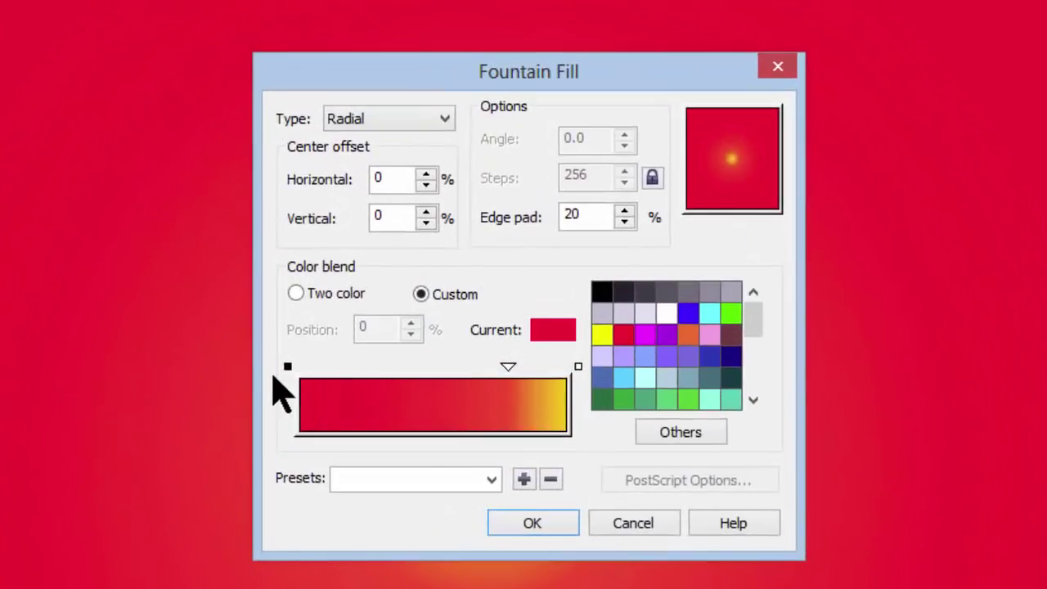
pyautogui.click(288, 366)
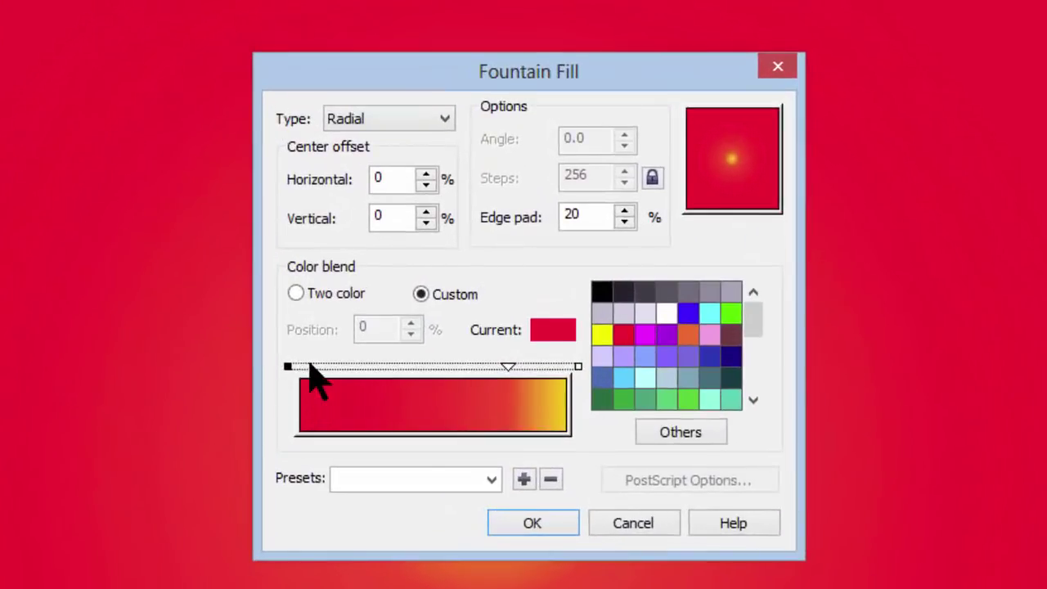
pyautogui.click(578, 365)
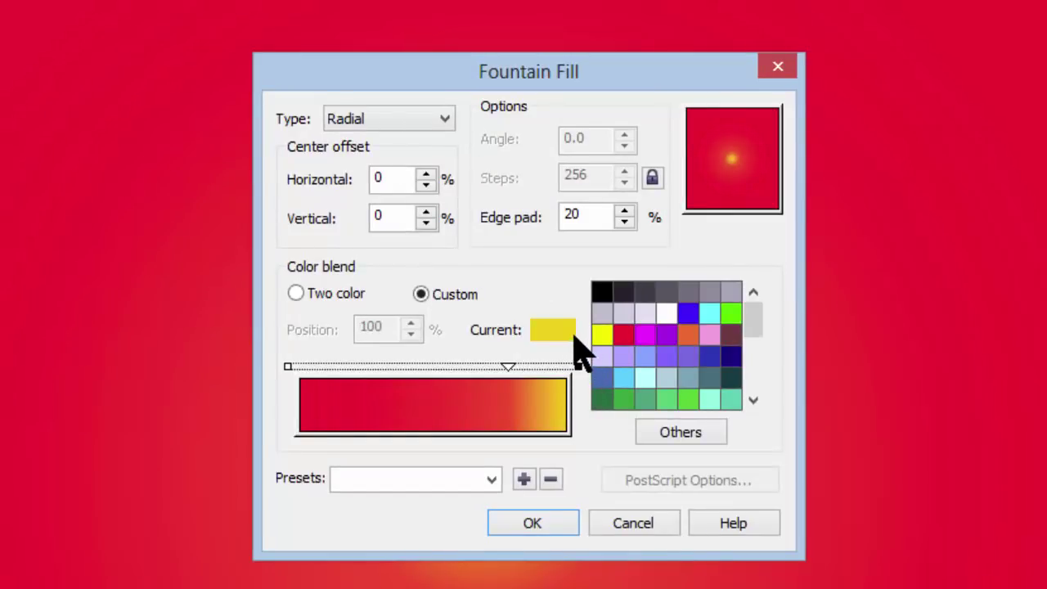
pyautogui.click(509, 367)
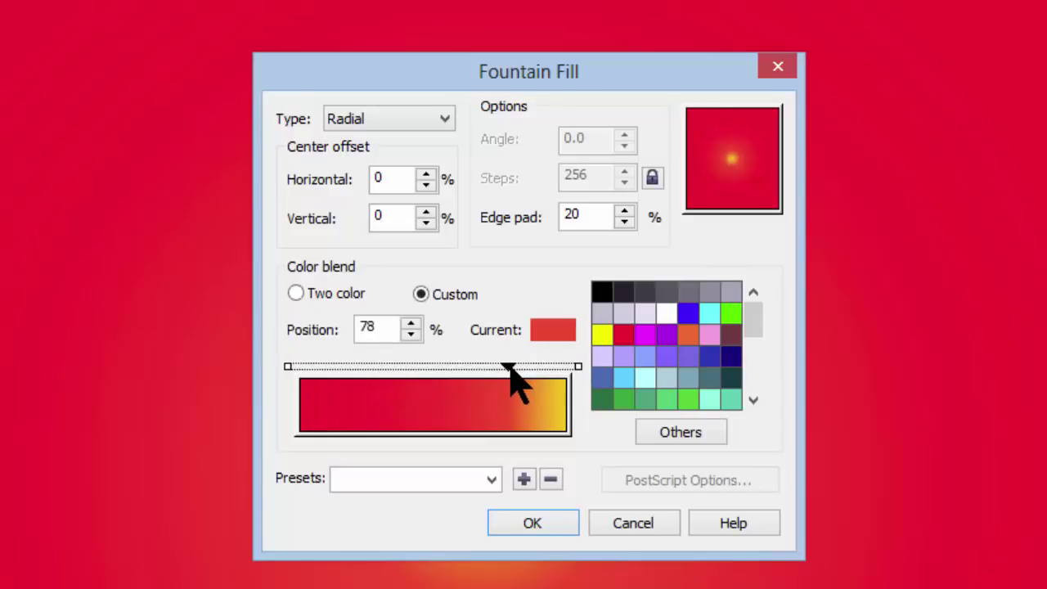
pyautogui.moveTo(507, 367); pyautogui.dragTo(401, 367)
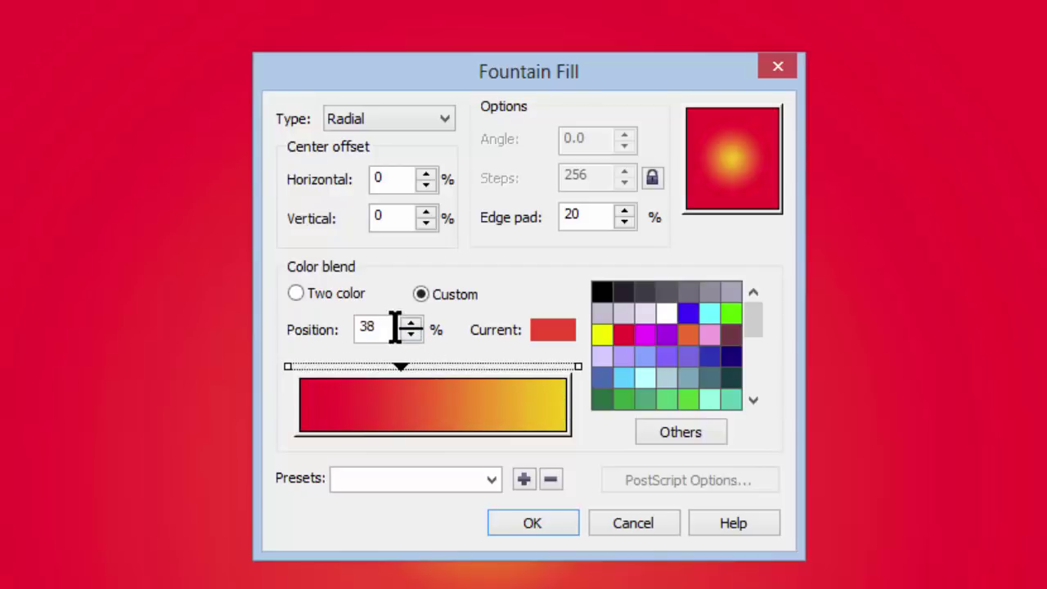
pyautogui.moveTo(395, 329); pyautogui.dragTo(327, 330)
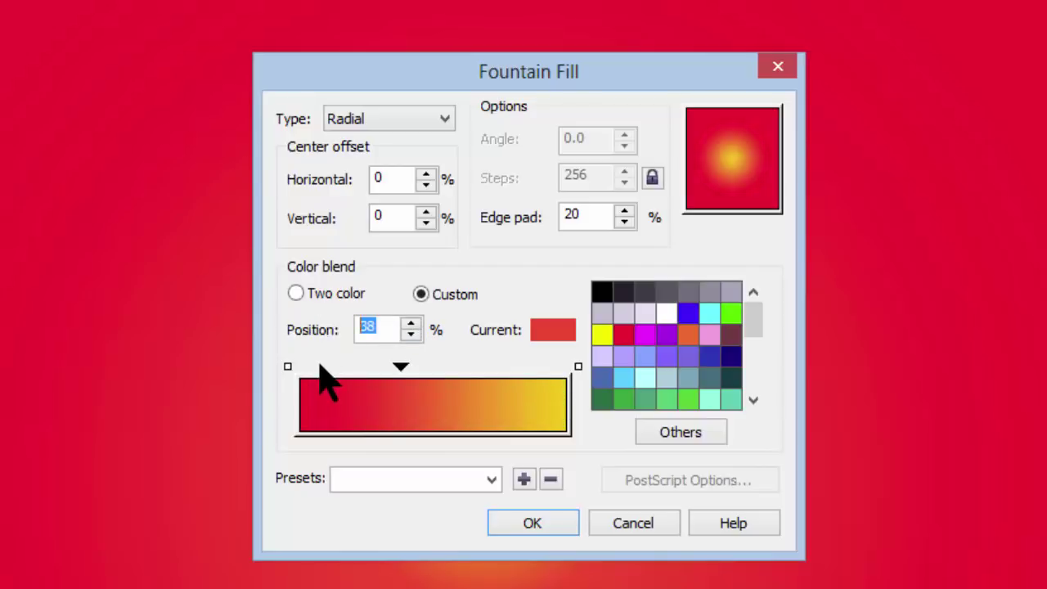
pyautogui.write('75')
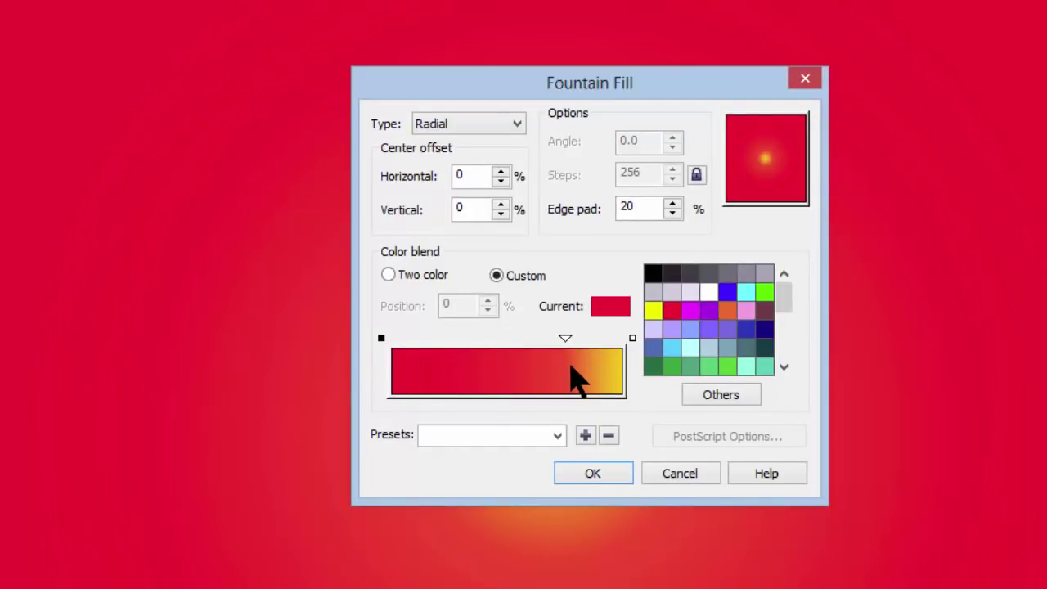
# Step: Enter R 255, G 10, B 40 in Select Color for a #FF0A28 start point
pyautogui.click(722, 395)
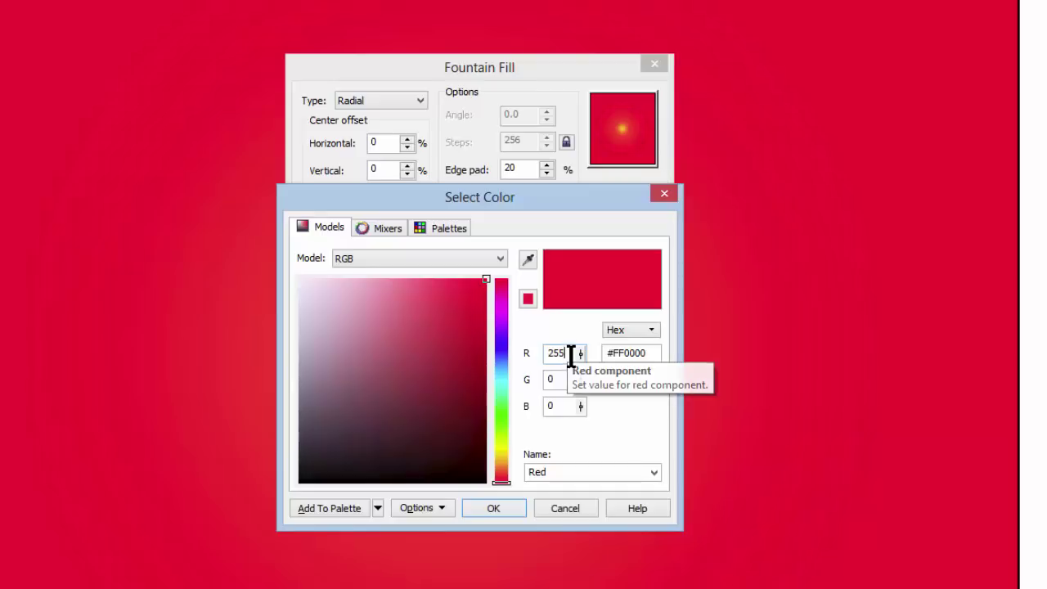
pyautogui.moveTo(571, 352); pyautogui.dragTo(537, 363)
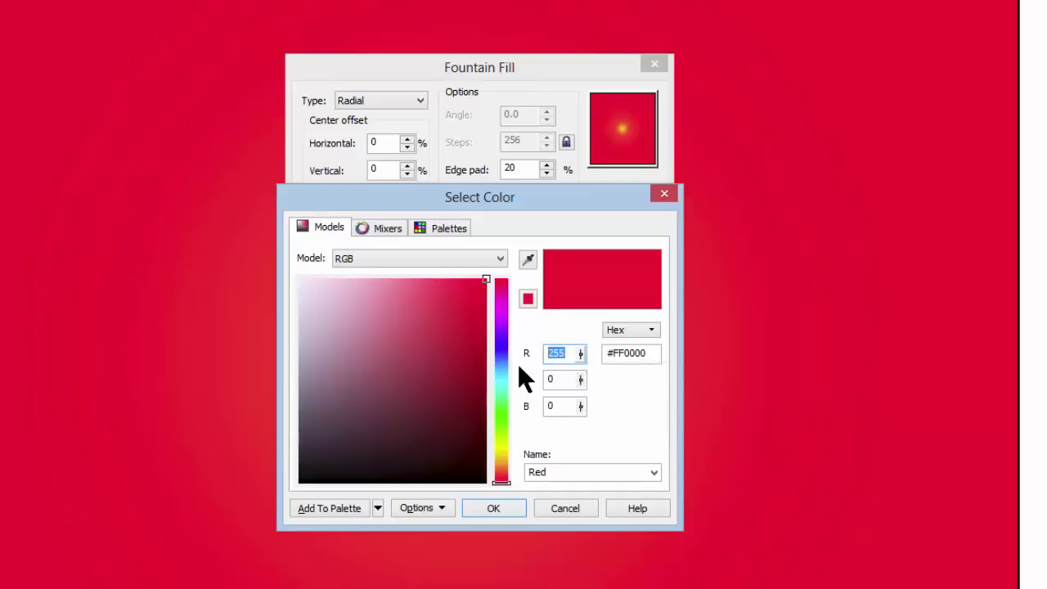
pyautogui.write('255')
pyautogui.moveTo(560, 377); pyautogui.dragTo(535, 406)
pyautogui.write('10')
pyautogui.write('40')
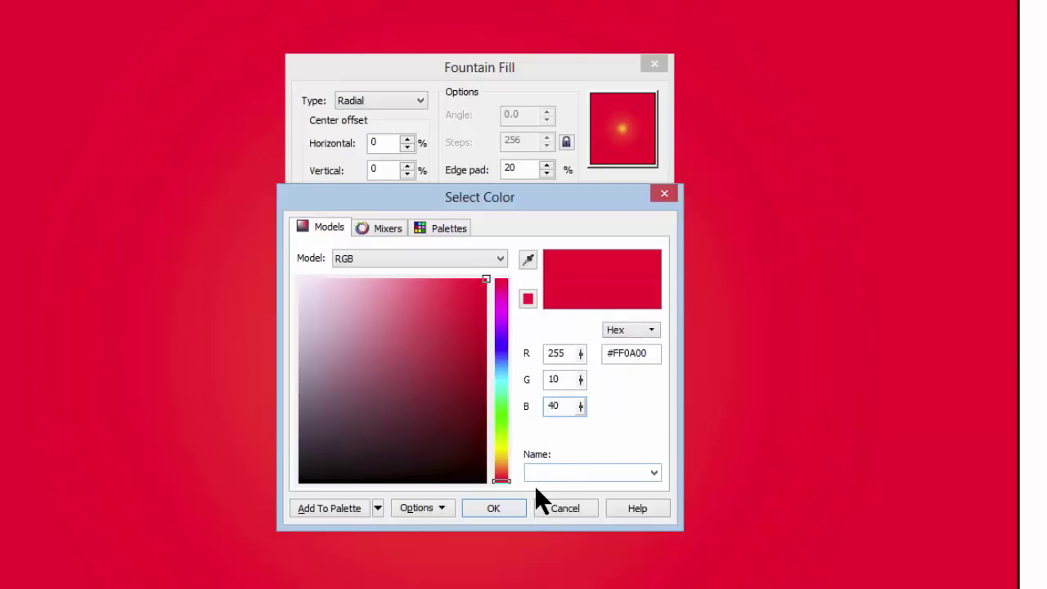
pyautogui.click(496, 508)
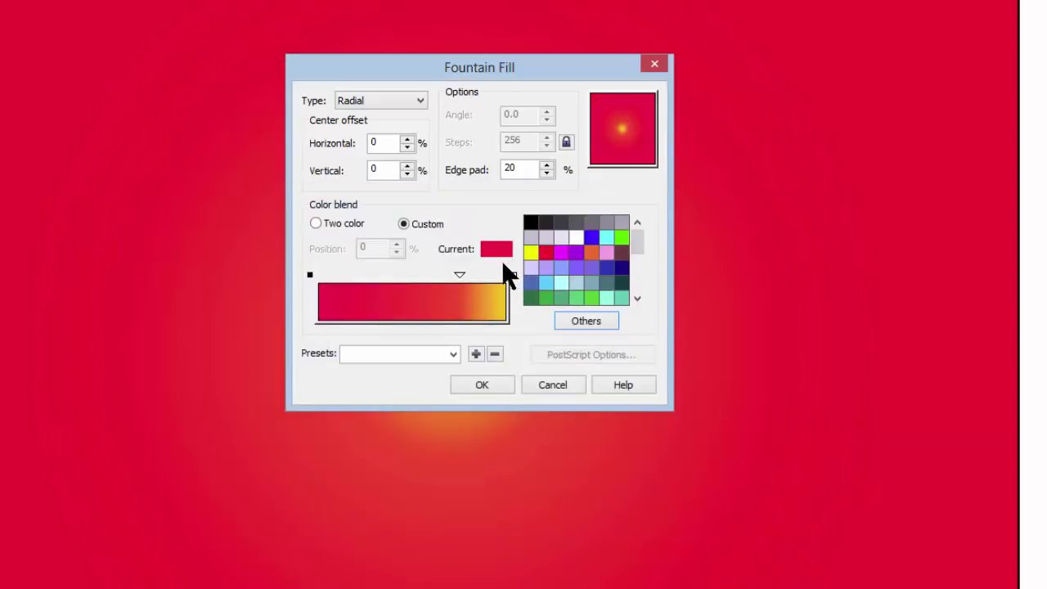
# Step: Browse the colour picker's models, Mixers and Palettes views, then close it unchanged
pyautogui.click(582, 324)
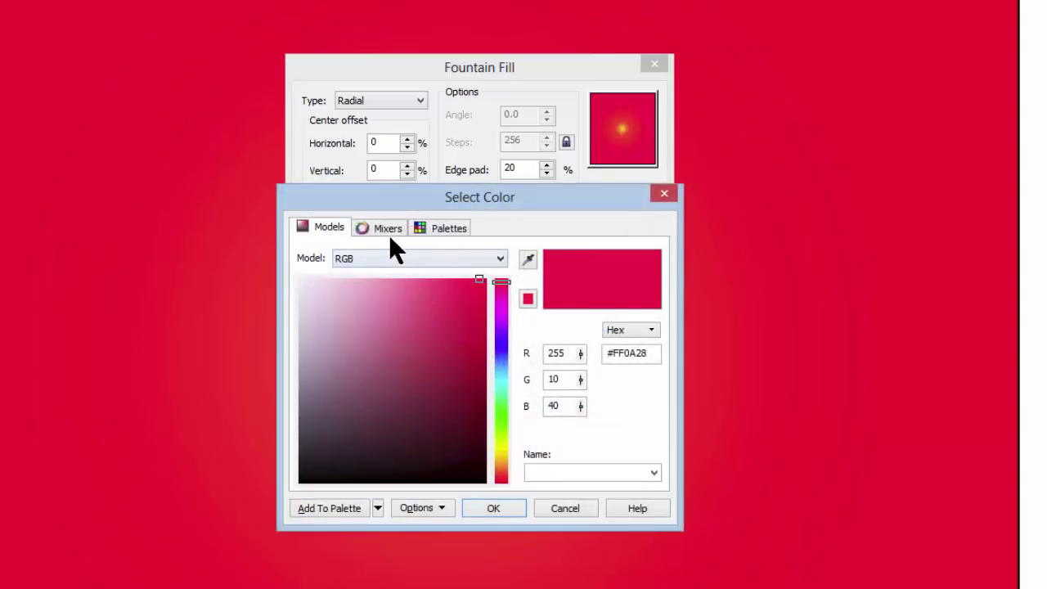
pyautogui.click(395, 258)
pyautogui.click(395, 258)
pyautogui.click(386, 227)
pyautogui.click(431, 226)
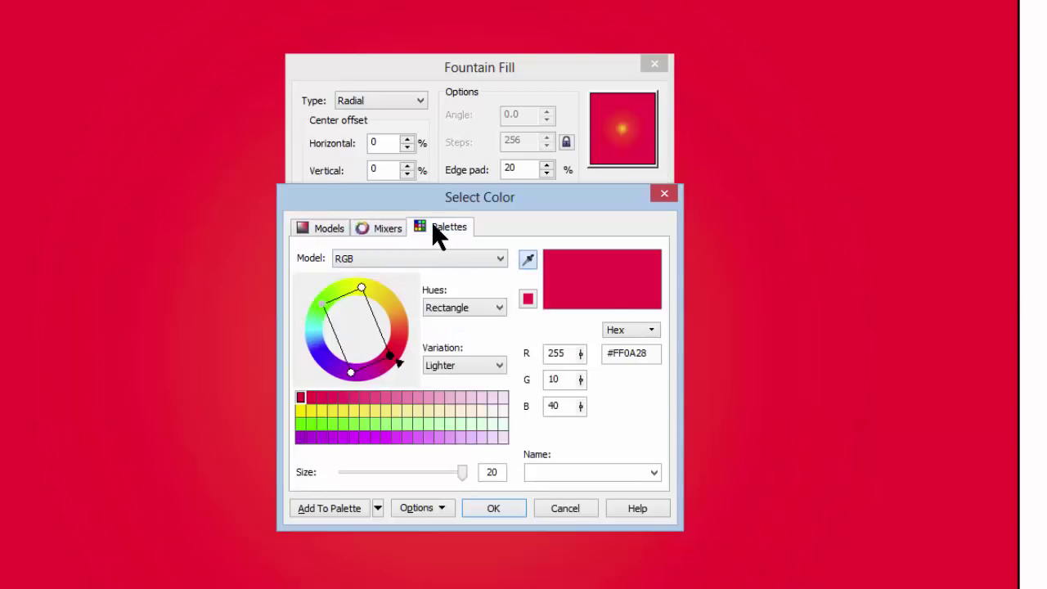
pyautogui.click(321, 226)
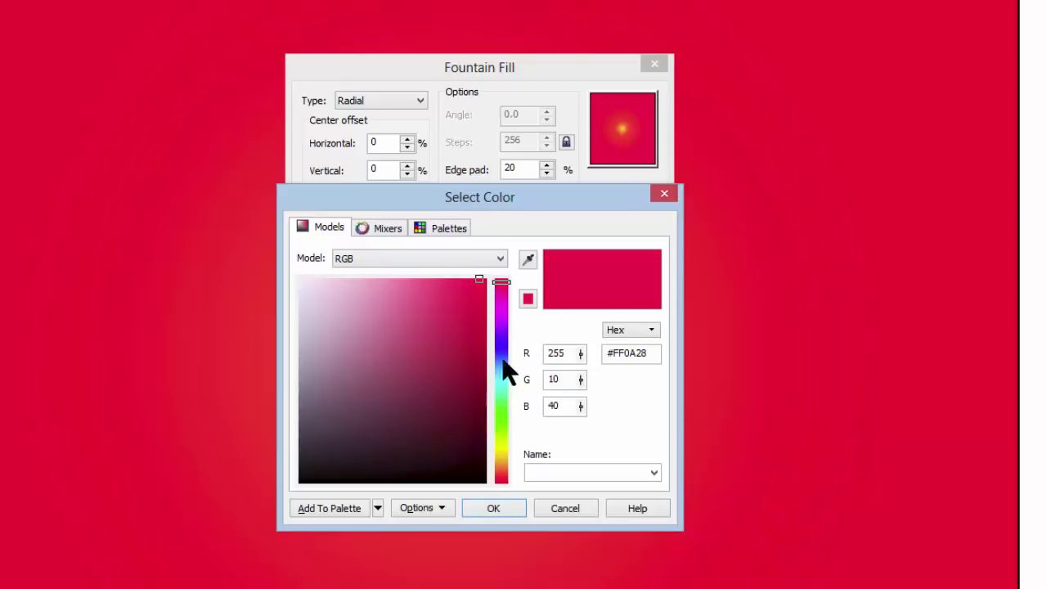
pyautogui.click(493, 508)
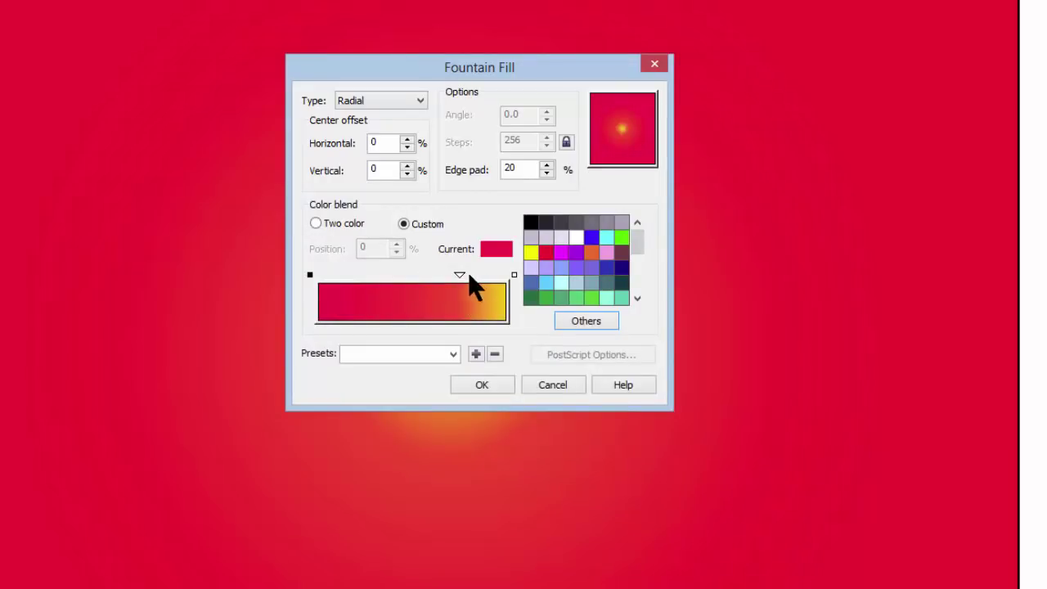
# Step: Toggle the blend to Two color and back to Custom, then display the Presets list
pyautogui.click(316, 222)
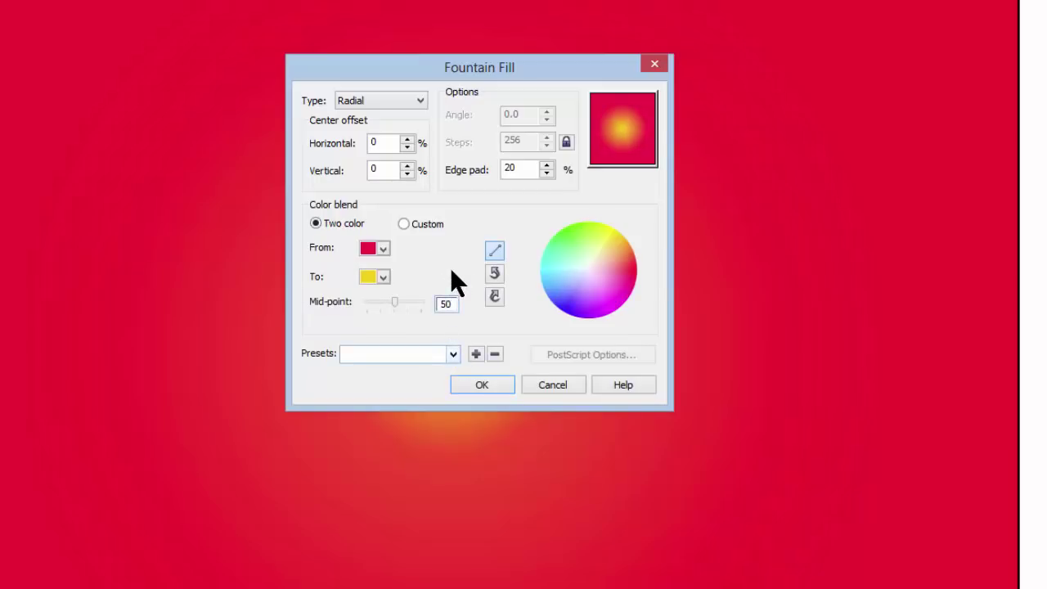
pyautogui.click(405, 223)
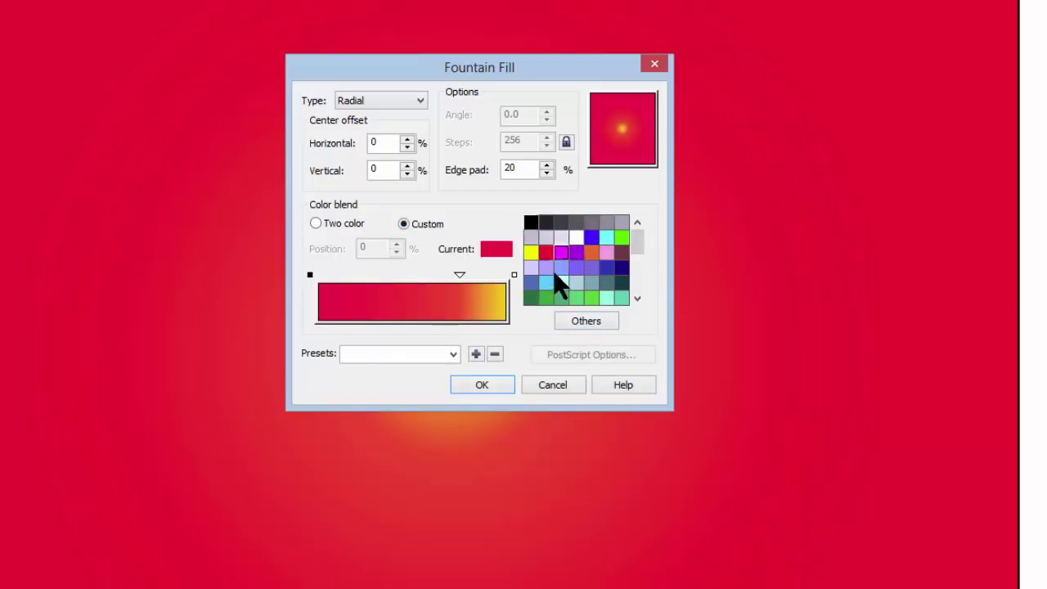
pyautogui.moveTo(637, 241); pyautogui.dragTo(641, 283)
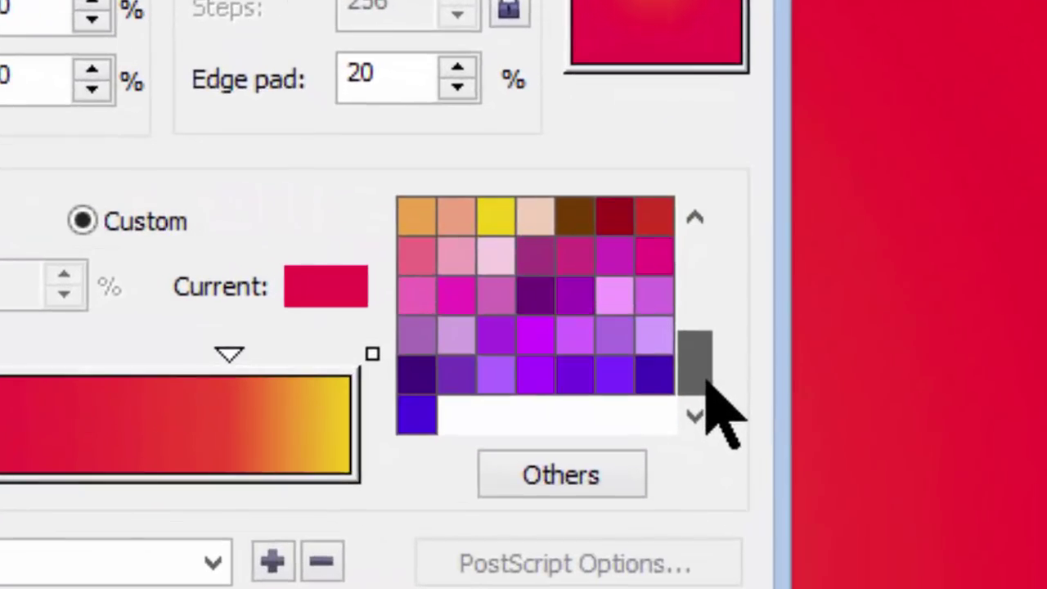
pyautogui.moveTo(705, 381); pyautogui.dragTo(662, 378)
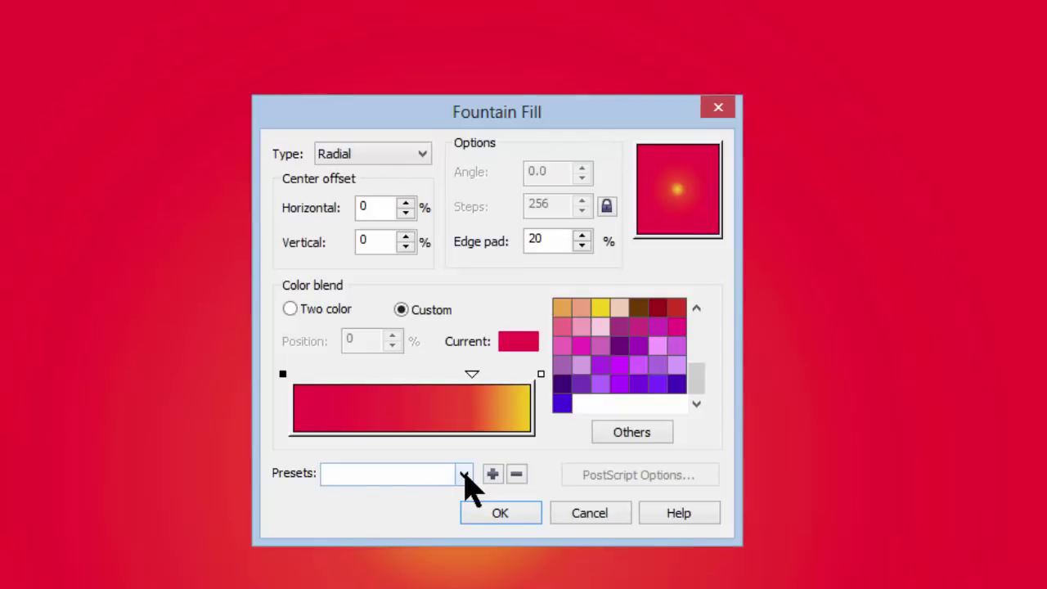
pyautogui.click(464, 476)
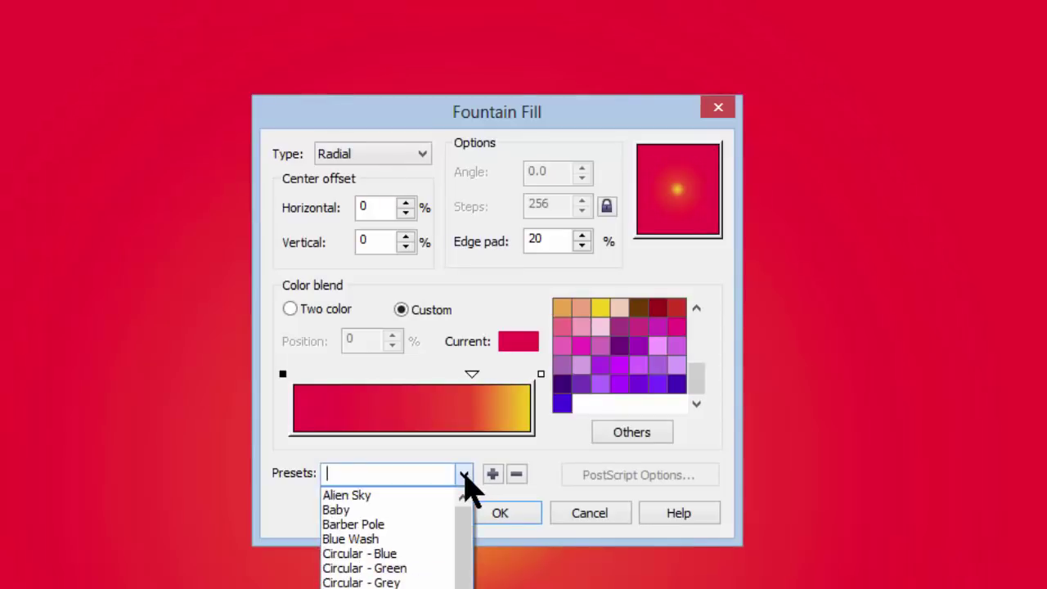
# Step: Choose the Barber Pole preset for a −45° red, white and blue striped fill
pyautogui.click(392, 524)
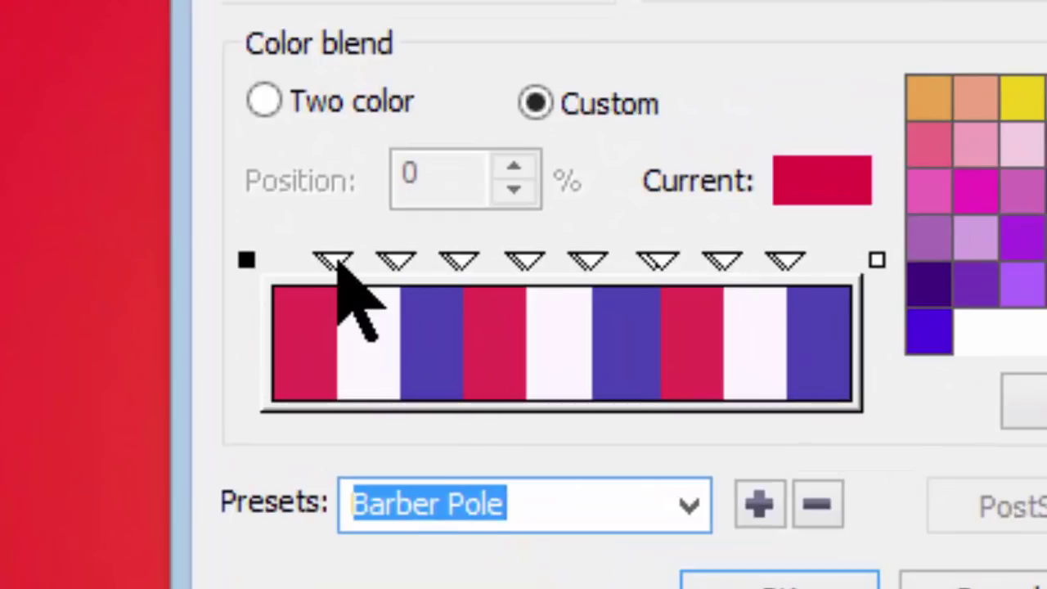
# Step: Make the first Barber Pole stripe point yellow and re-blend the band near 44% through magenta
pyautogui.click(335, 261)
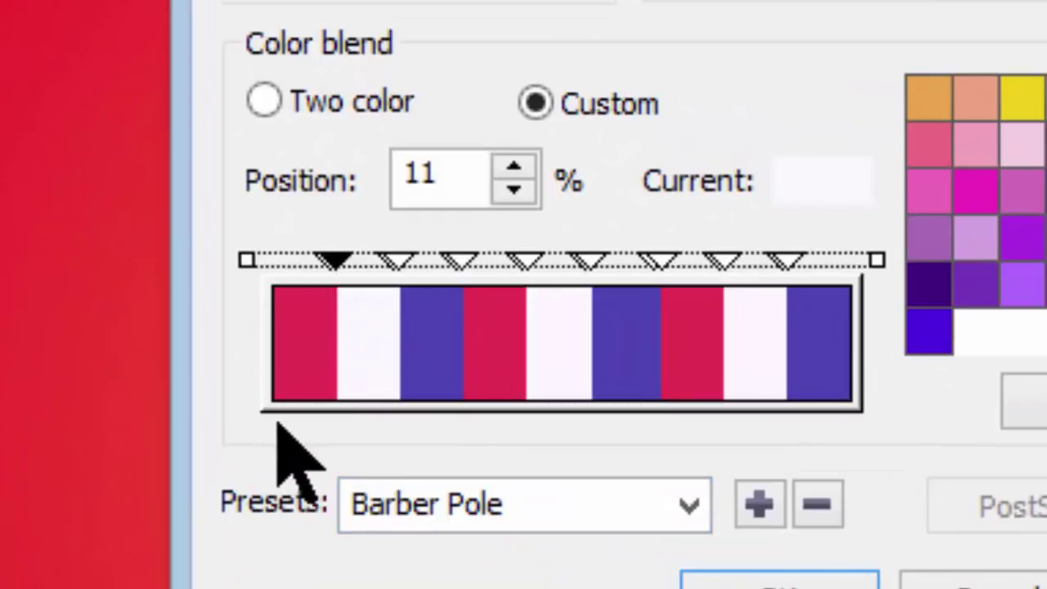
pyautogui.click(1022, 101)
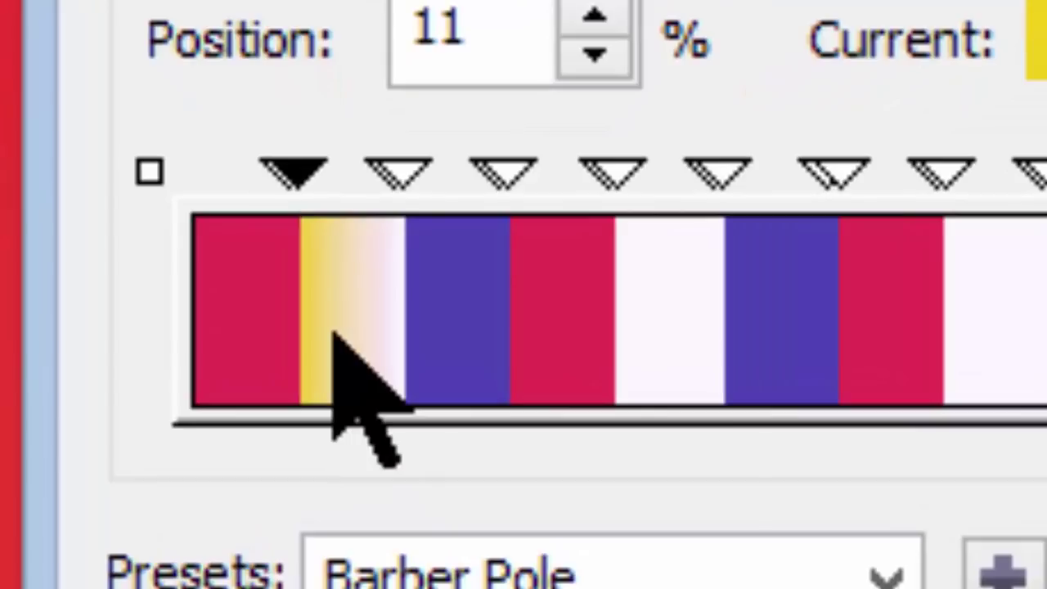
pyautogui.click(603, 169)
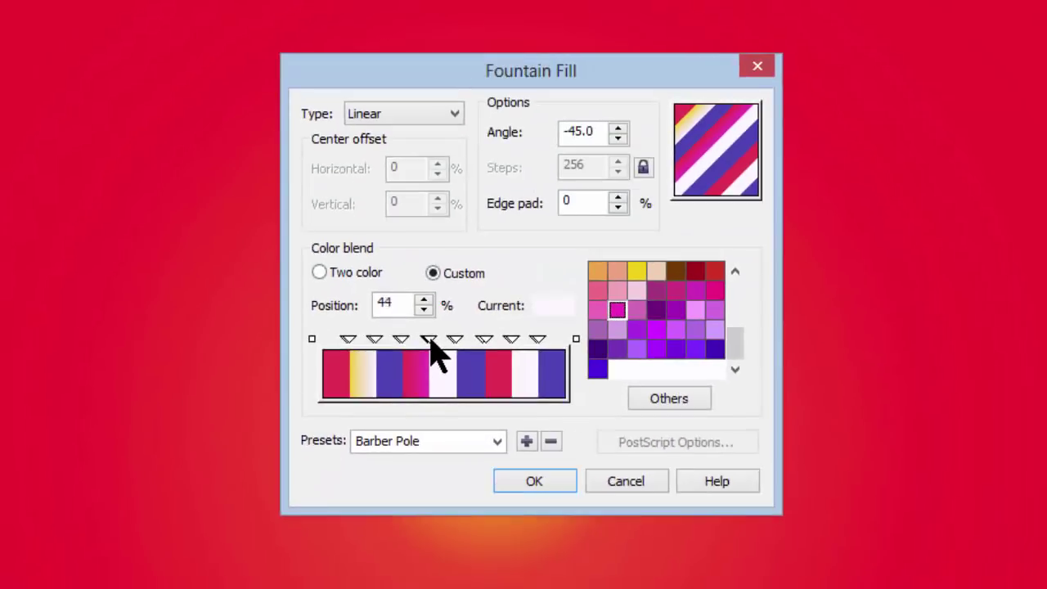
pyautogui.doubleClick(430, 340)
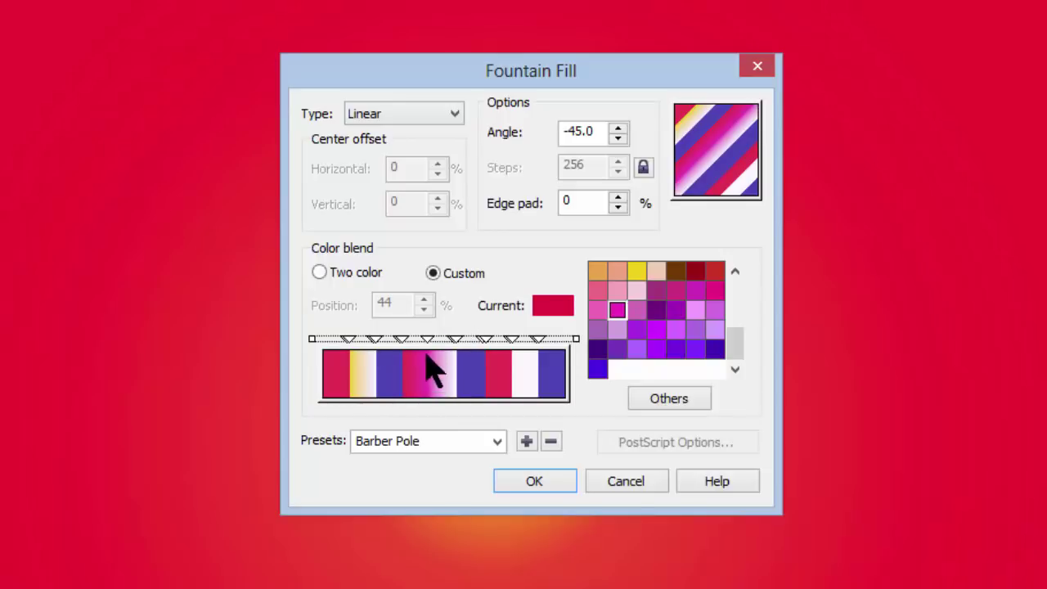
# Step: Try the Barber Pole and then the Alien Sky fountain fill presets
pyautogui.click(494, 442)
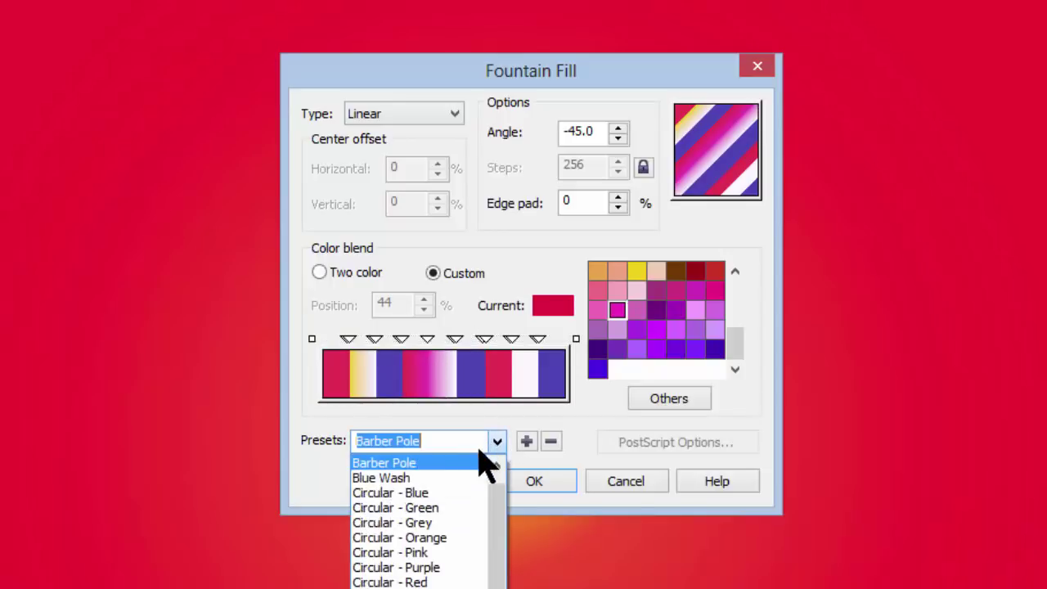
pyautogui.scroll(1, 497, 494)
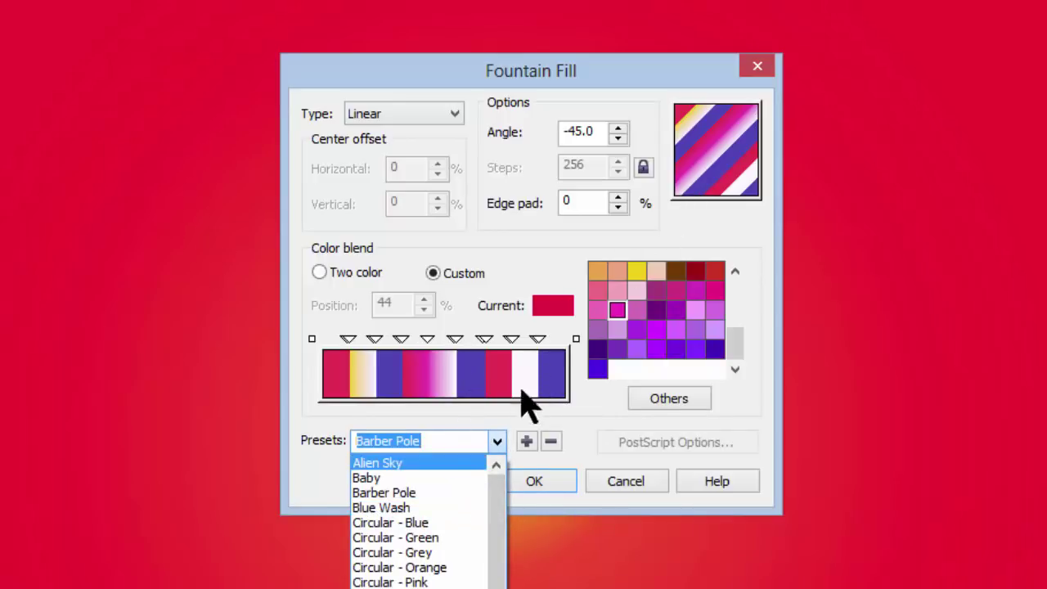
pyautogui.click(444, 493)
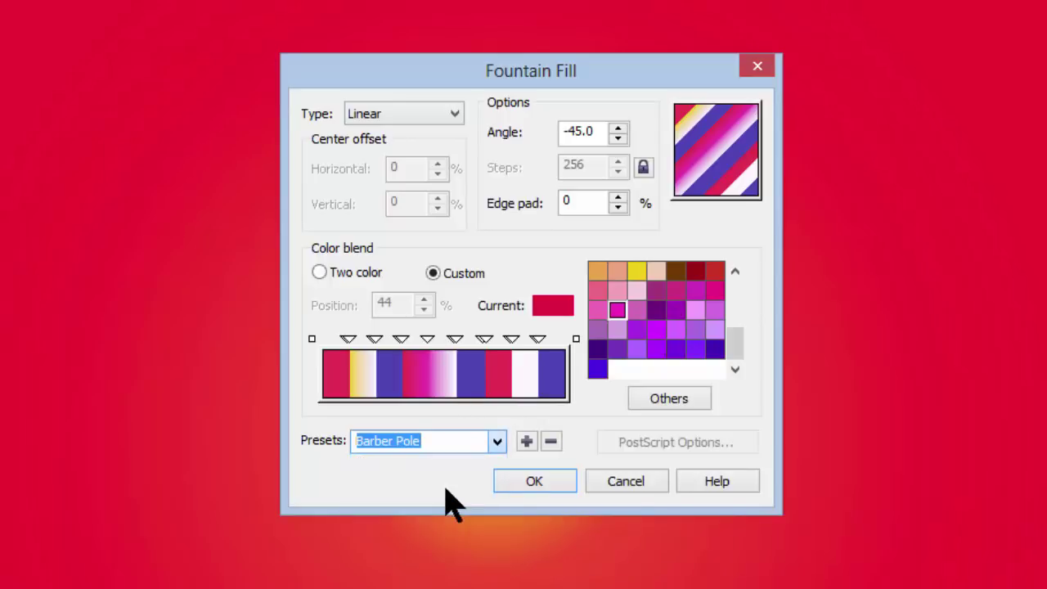
pyautogui.click(497, 445)
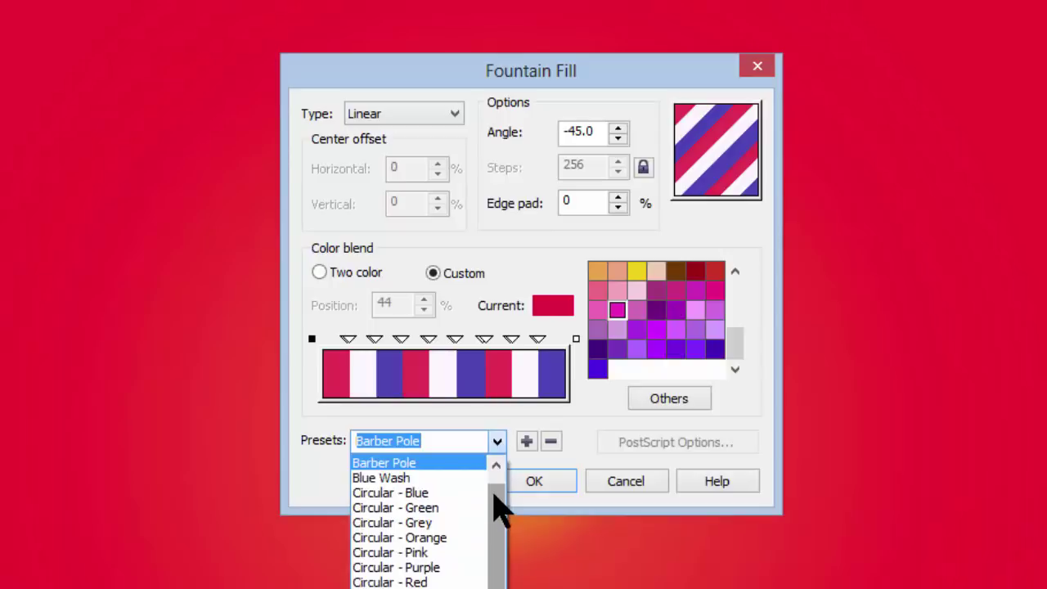
pyautogui.scroll(1, 495, 496)
pyautogui.click(459, 464)
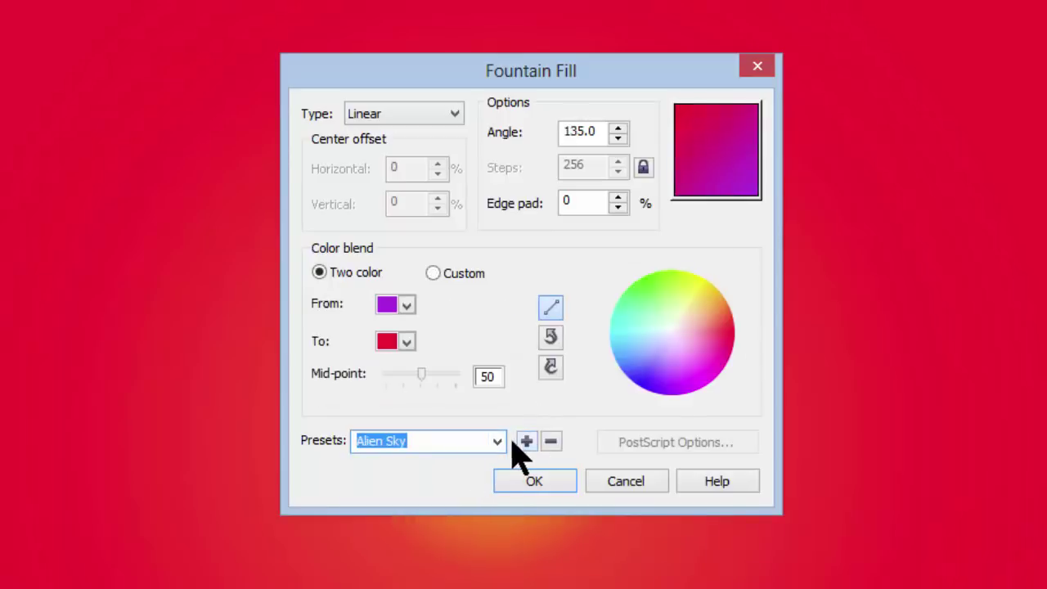
# Step: Cycle through Baby and Blue Wash, settling on the radial Circular - Green preset
pyautogui.click(498, 441)
pyautogui.click(481, 478)
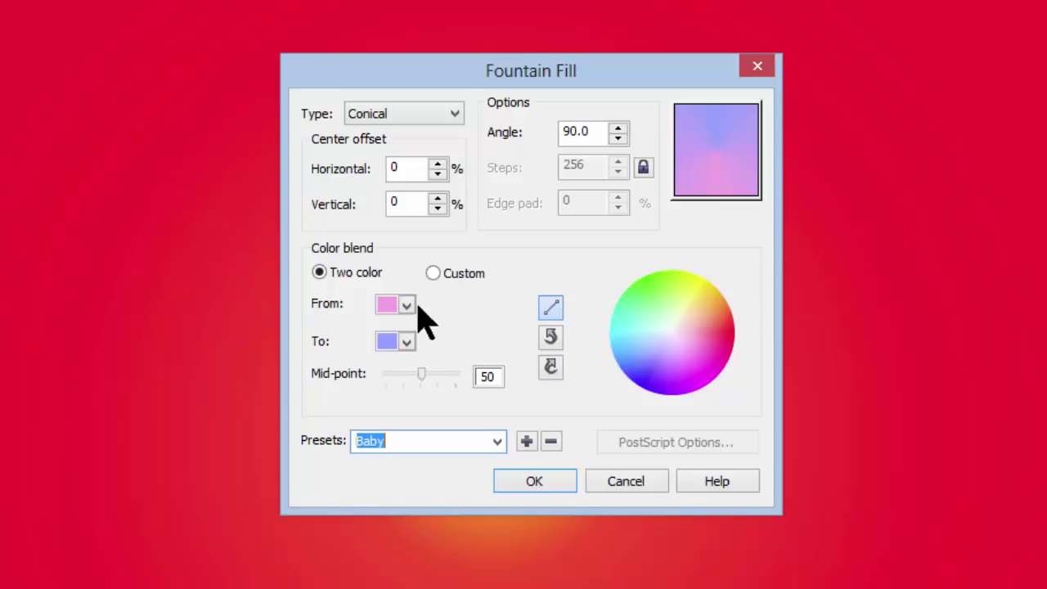
pyautogui.click(497, 441)
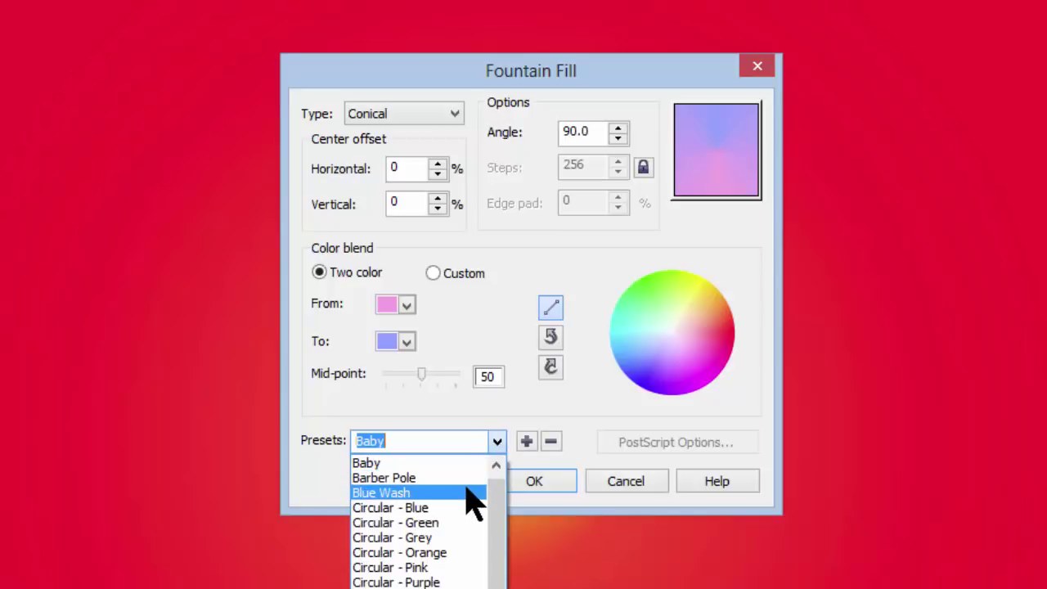
pyautogui.click(466, 491)
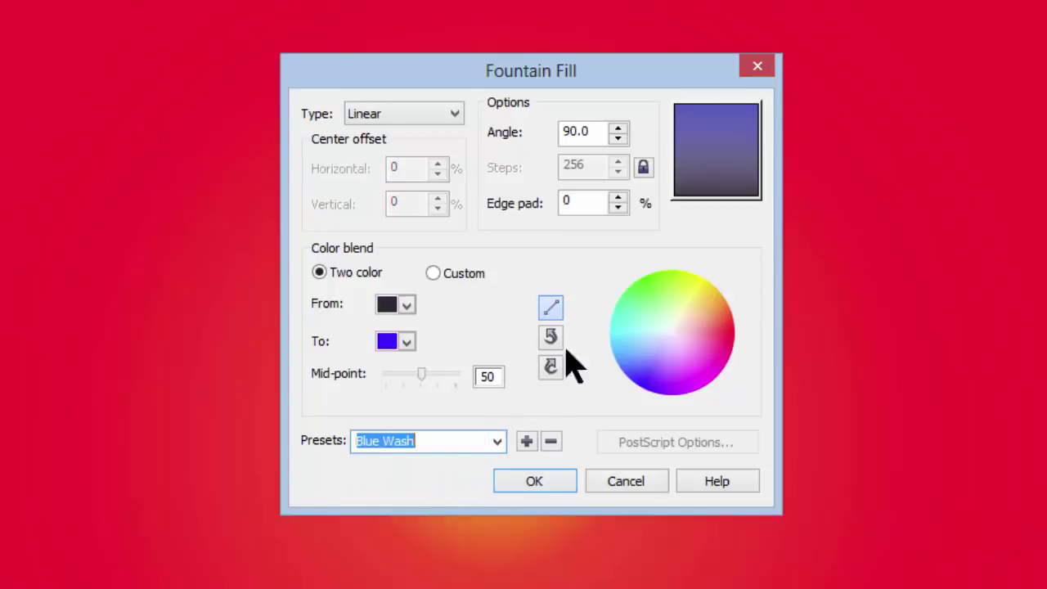
pyautogui.click(498, 442)
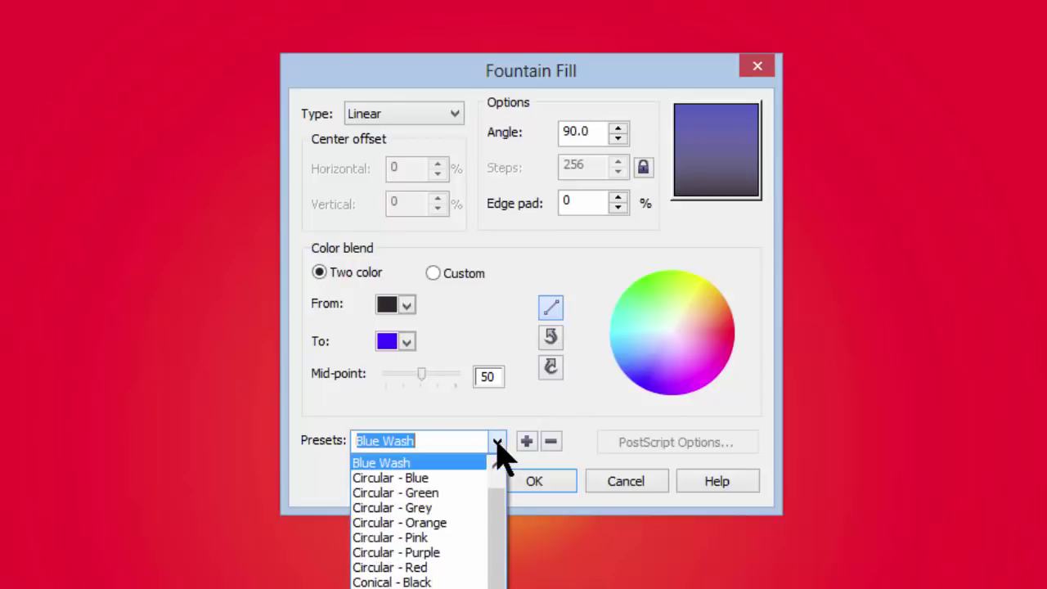
pyautogui.click(448, 494)
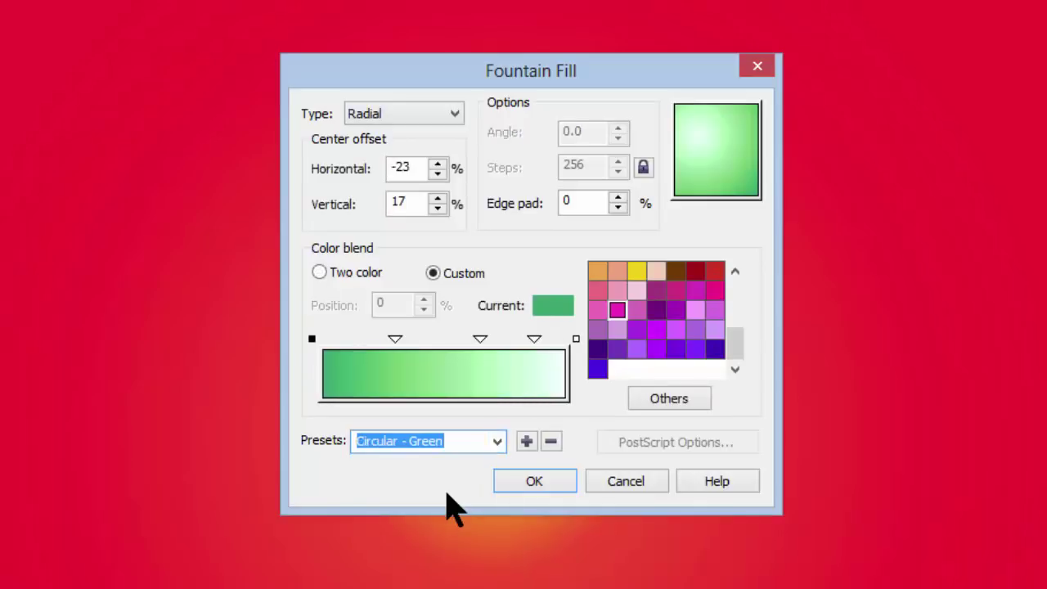
# Step: Preview the Cylinder - 05 preset, then switch to Cylinder - Pink for the rectangle
pyautogui.click(497, 441)
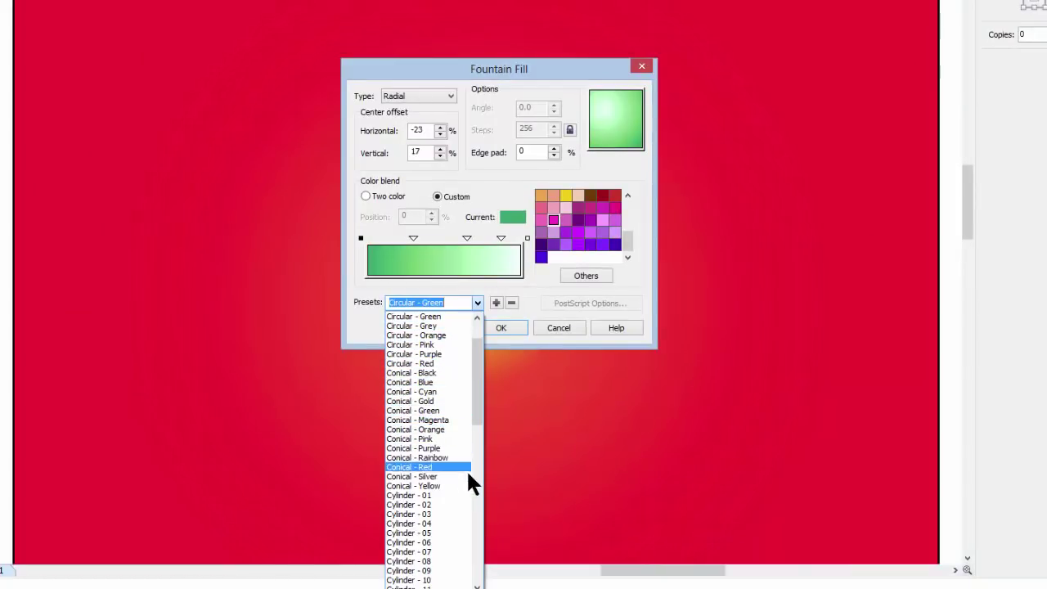
pyautogui.click(464, 532)
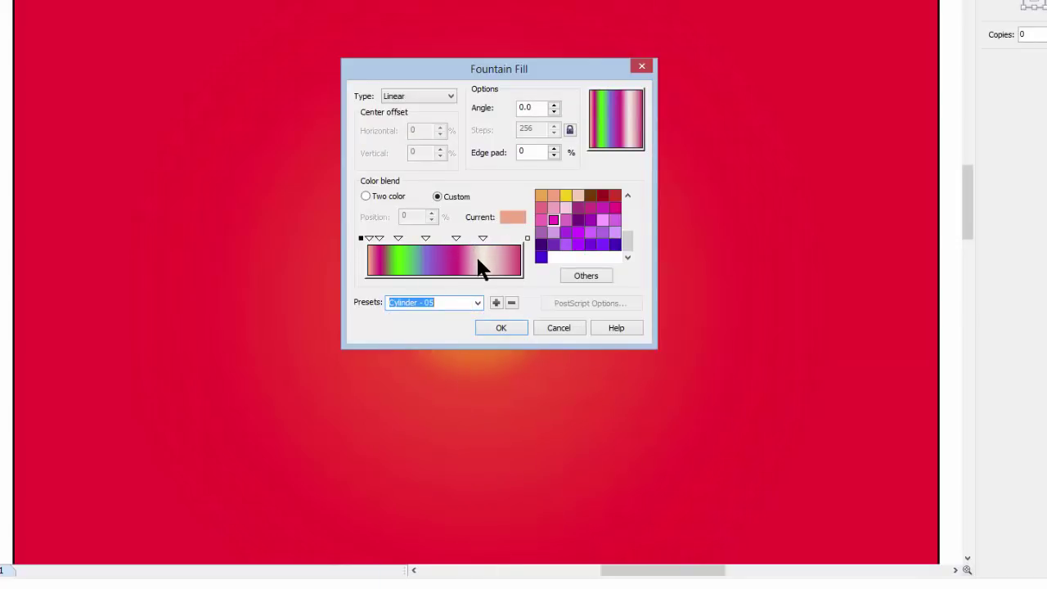
pyautogui.click(478, 303)
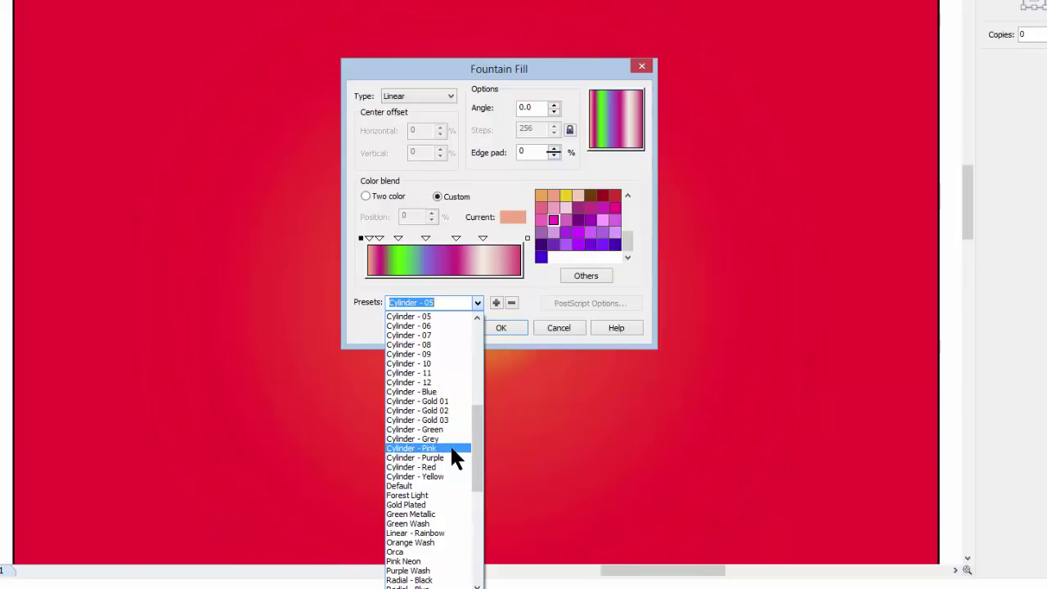
pyautogui.click(453, 448)
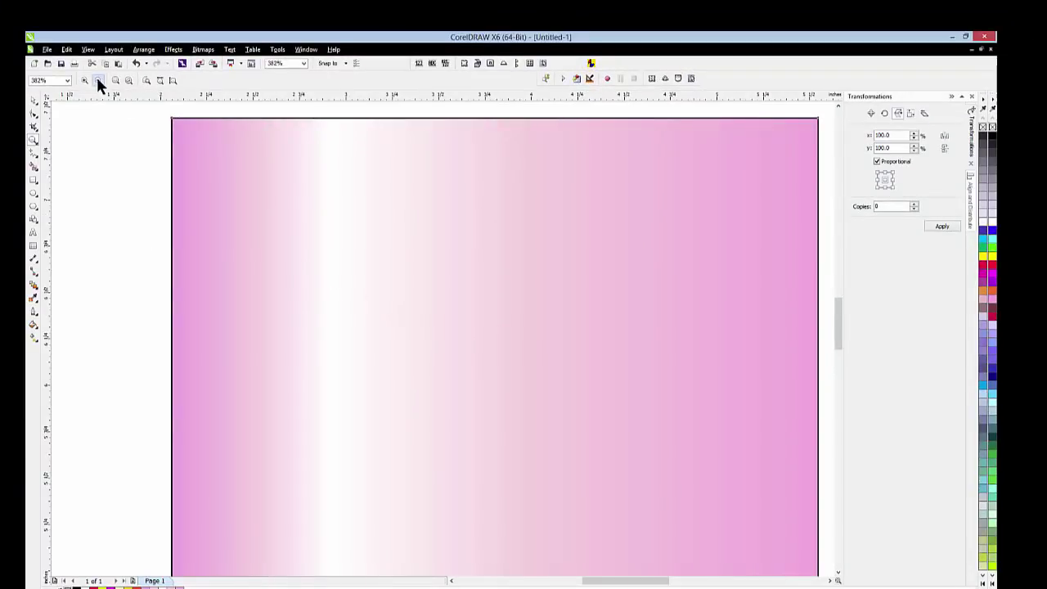
# Step: Zoom out to the full page and stretch the pink rectangle's top edge upward
pyautogui.click(98, 79)
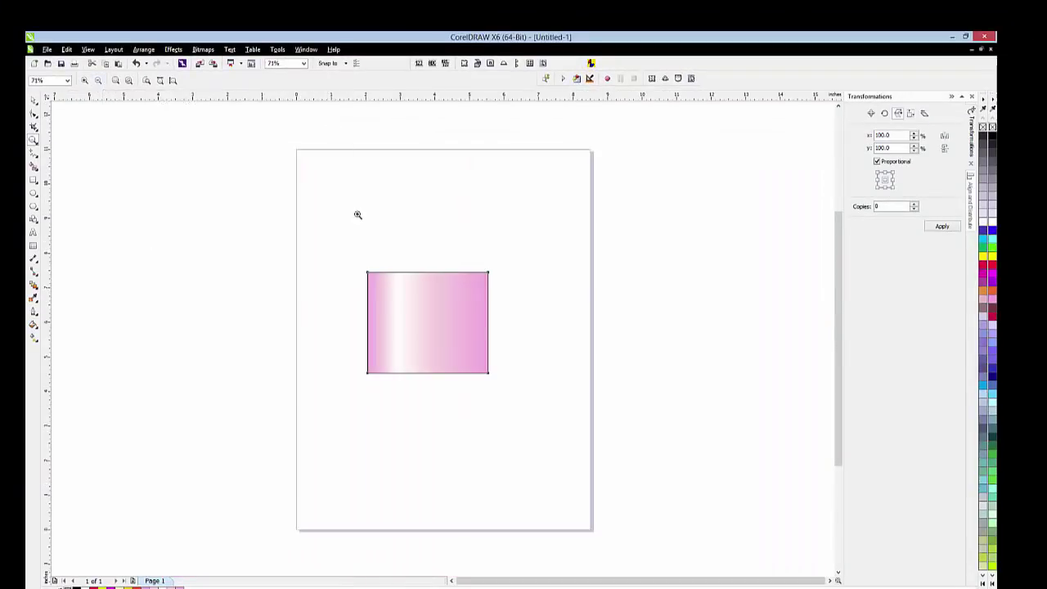
pyautogui.click(34, 99)
pyautogui.moveTo(428, 271); pyautogui.dragTo(427, 174)
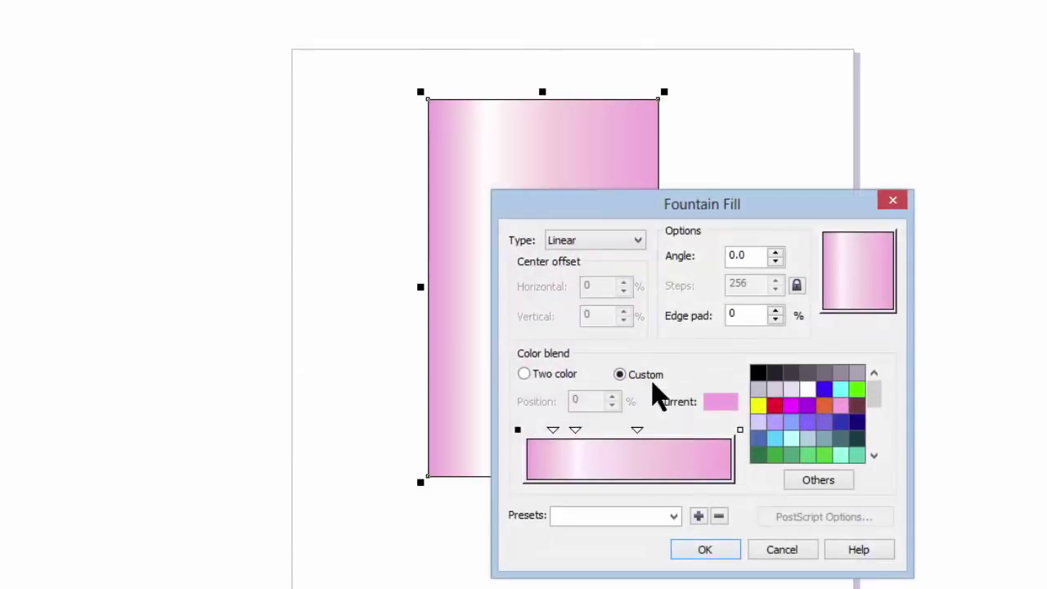
# Step: Apply the magenta Pink Neon fountain fill preset to the tall rectangle
pyautogui.click(672, 515)
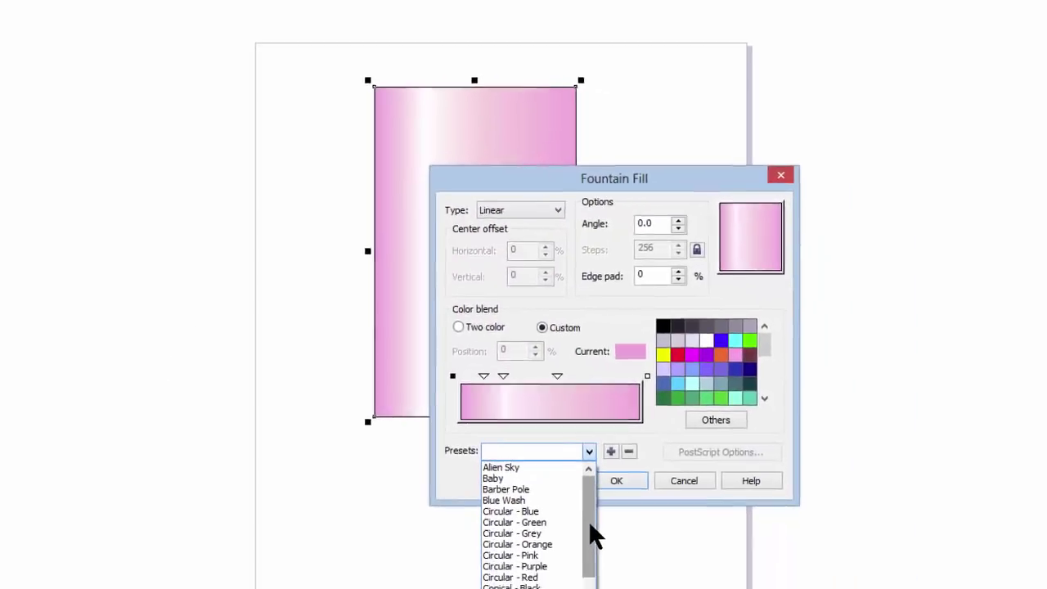
pyautogui.scroll(-2, 676, 585)
pyautogui.moveTo(455, 418); pyautogui.dragTo(463, 492)
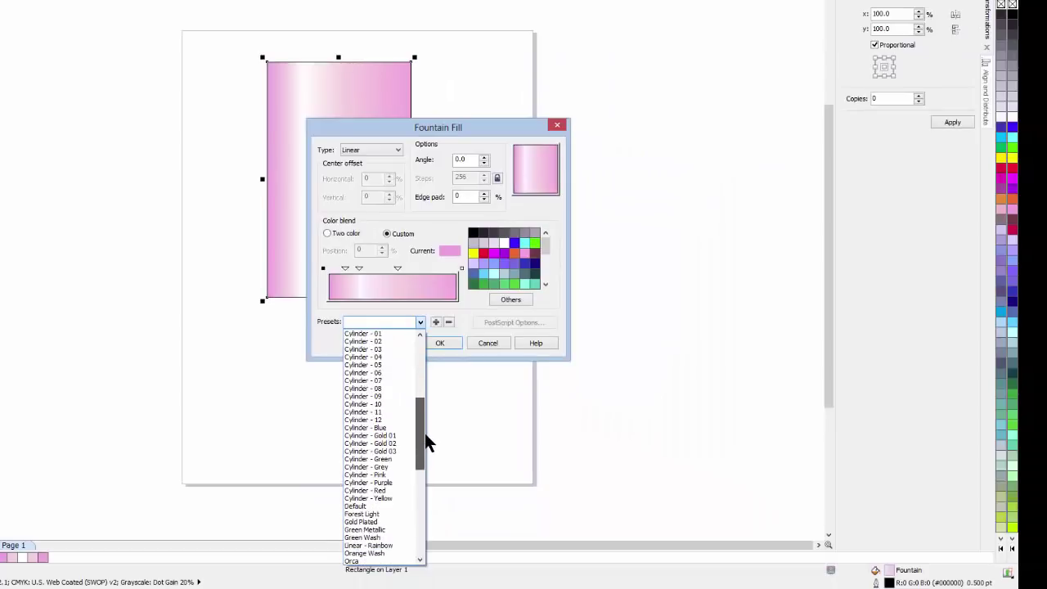
pyautogui.moveTo(425, 445); pyautogui.dragTo(423, 473)
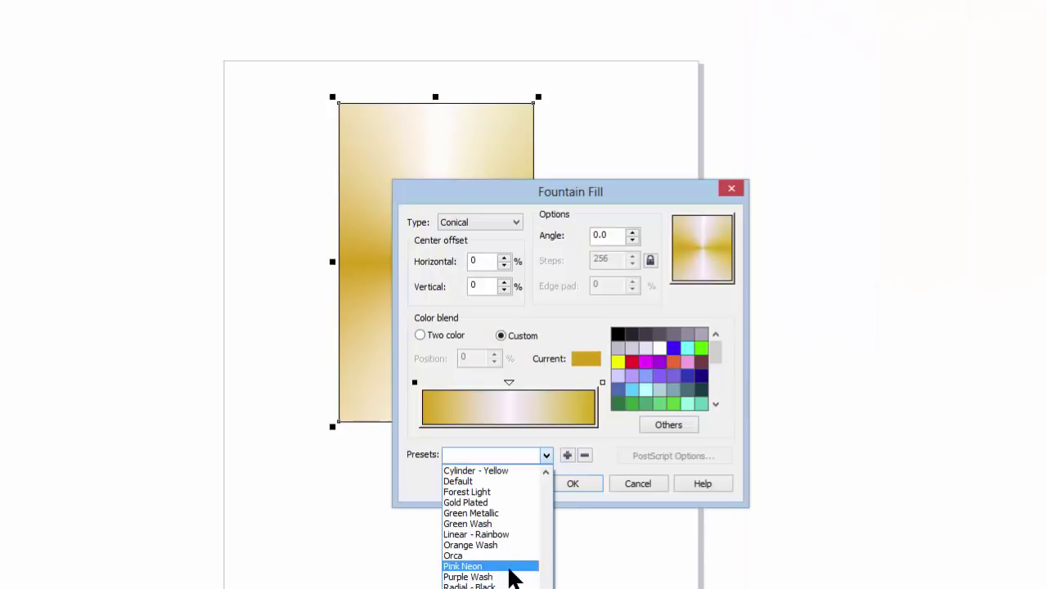
pyautogui.click(514, 567)
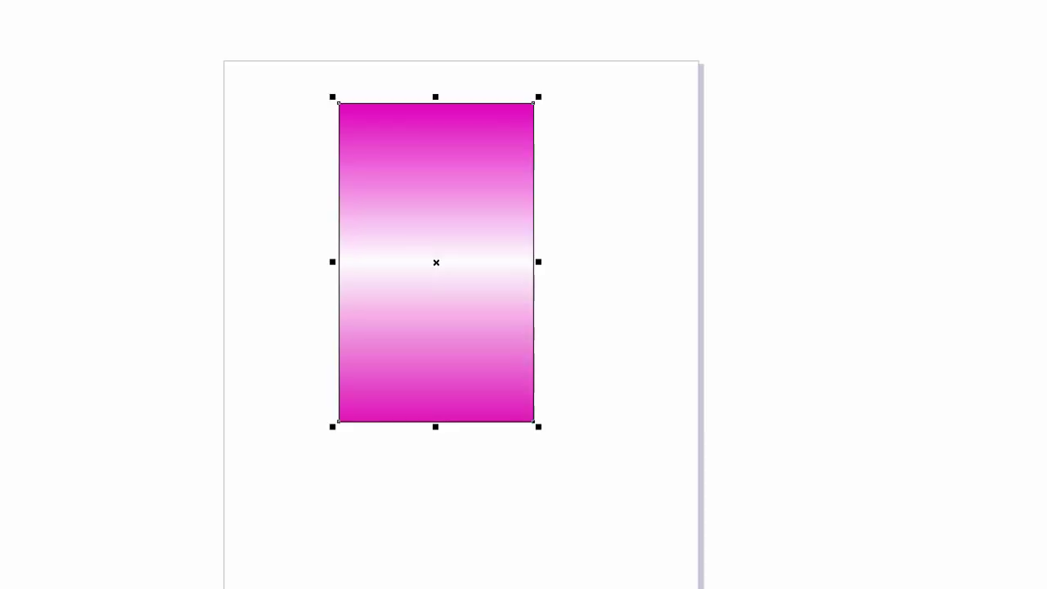
# Step: Reopen Fountain Fill with F11 and scroll down through the presets list
pyautogui.press('F11')
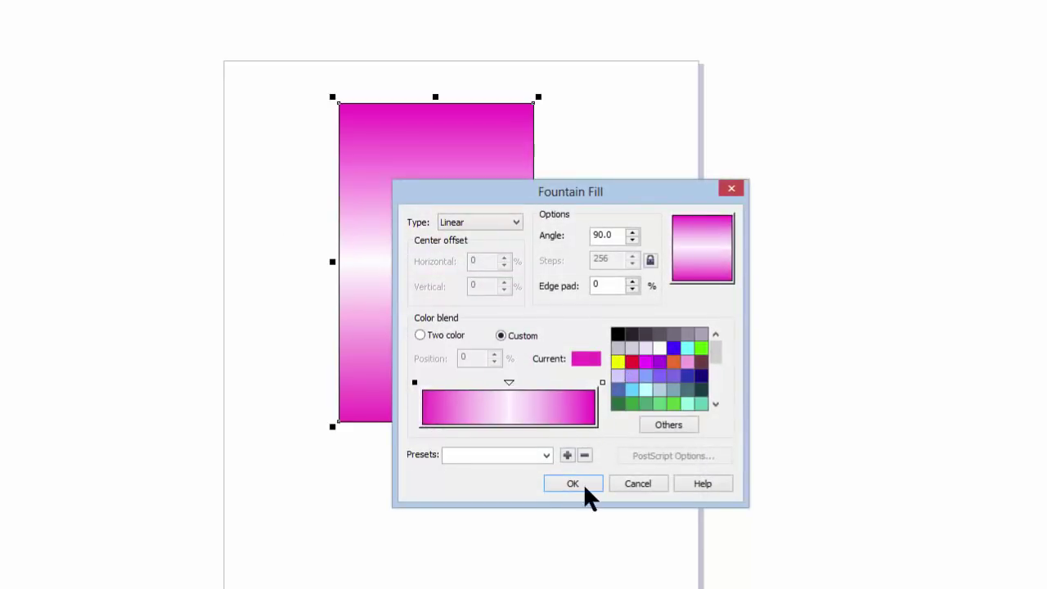
pyautogui.click(541, 455)
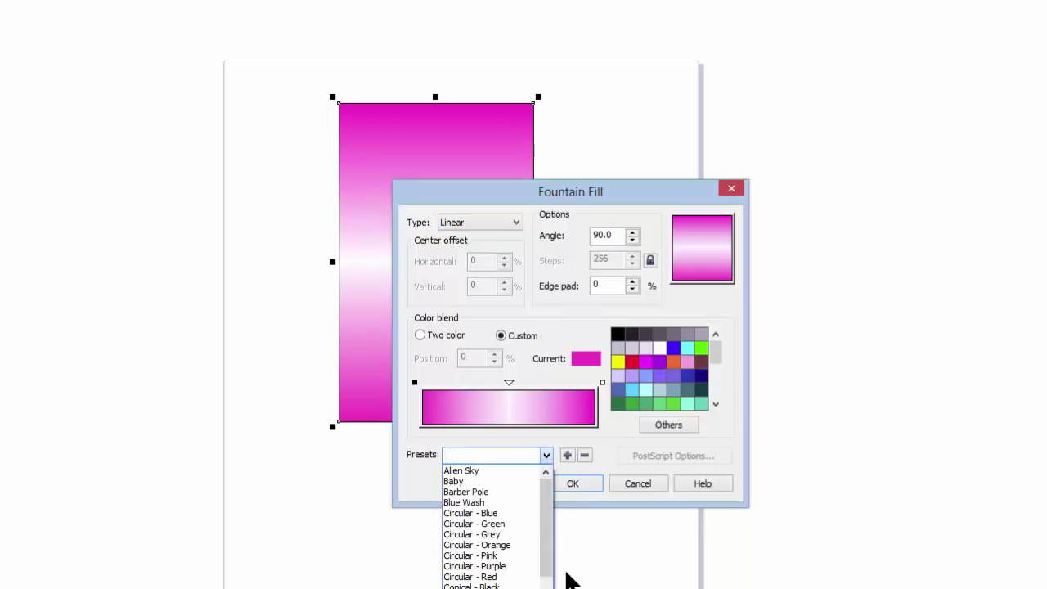
pyautogui.click(547, 565)
pyautogui.scroll(-5, 495, 528)
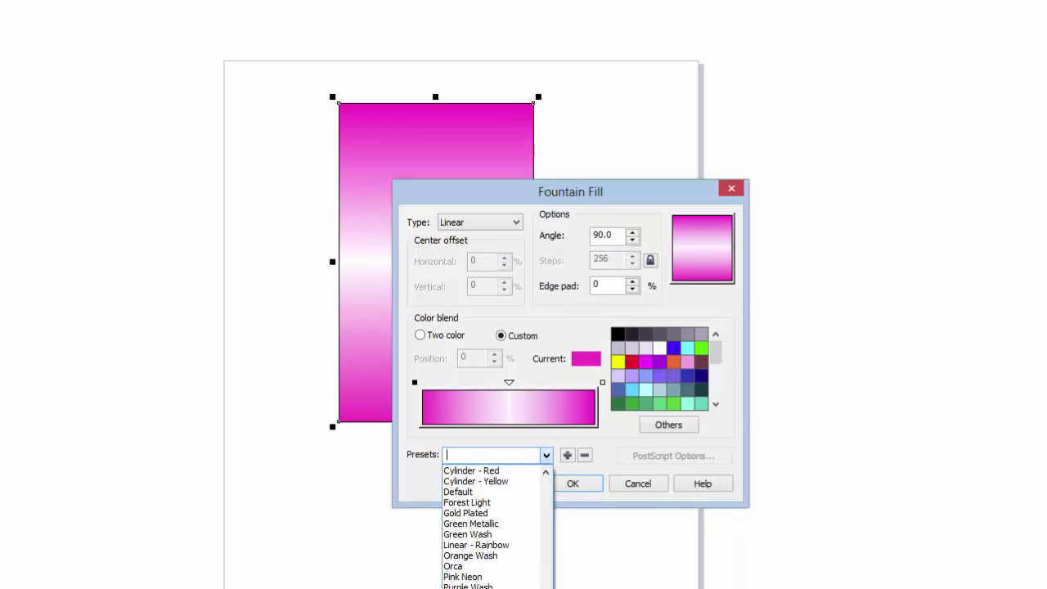
pyautogui.scroll(-1, 495, 528)
pyautogui.scroll(-6, 495, 527)
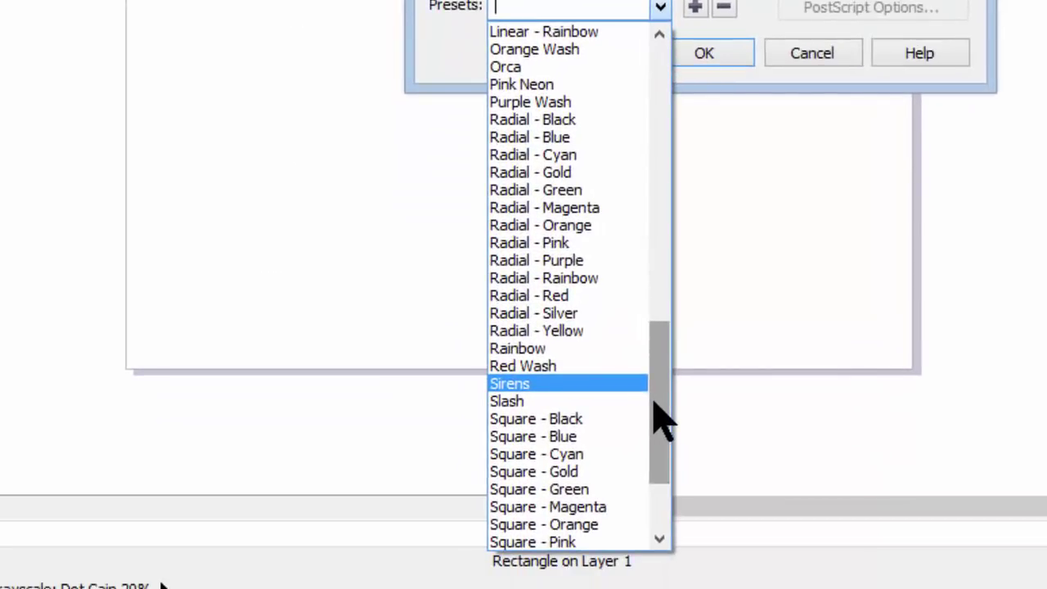
pyautogui.scroll(-5, 654, 409)
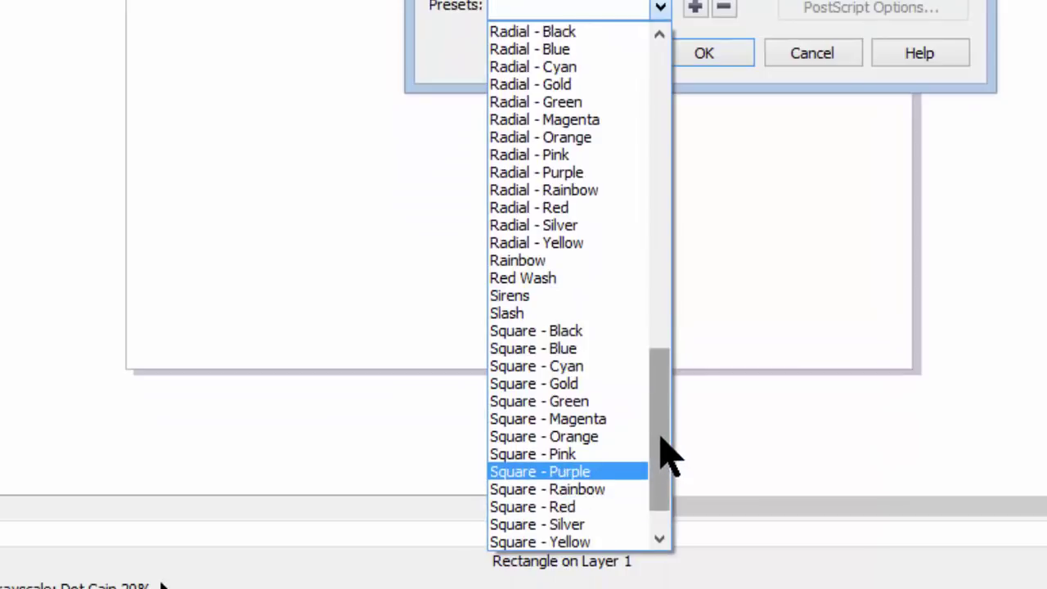
pyautogui.scroll(-3, 668, 456)
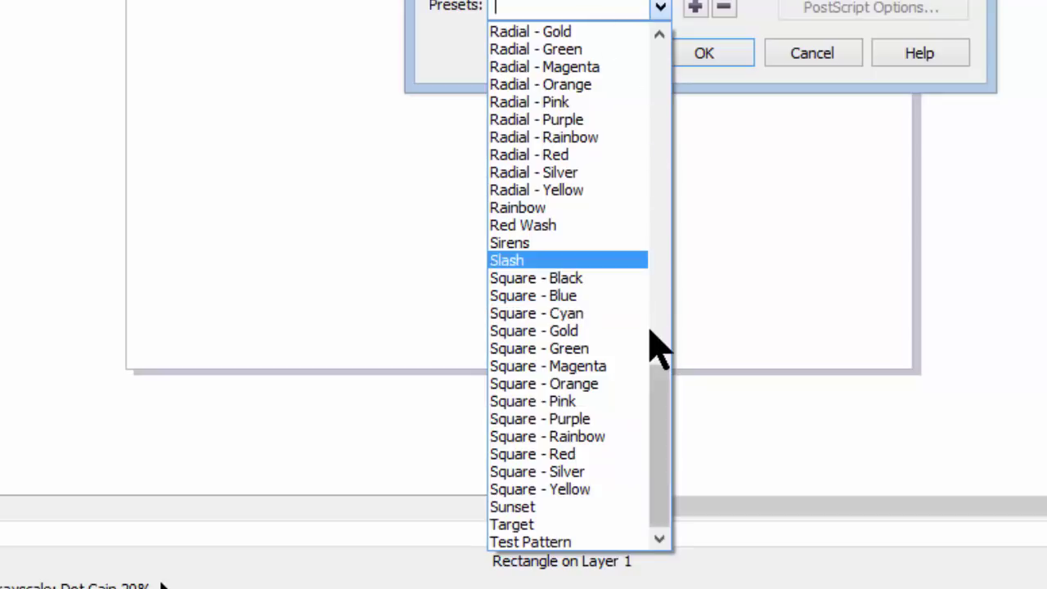
# Step: Apply the Target preset's concentric red and white rings to the rectangle
pyautogui.click(596, 526)
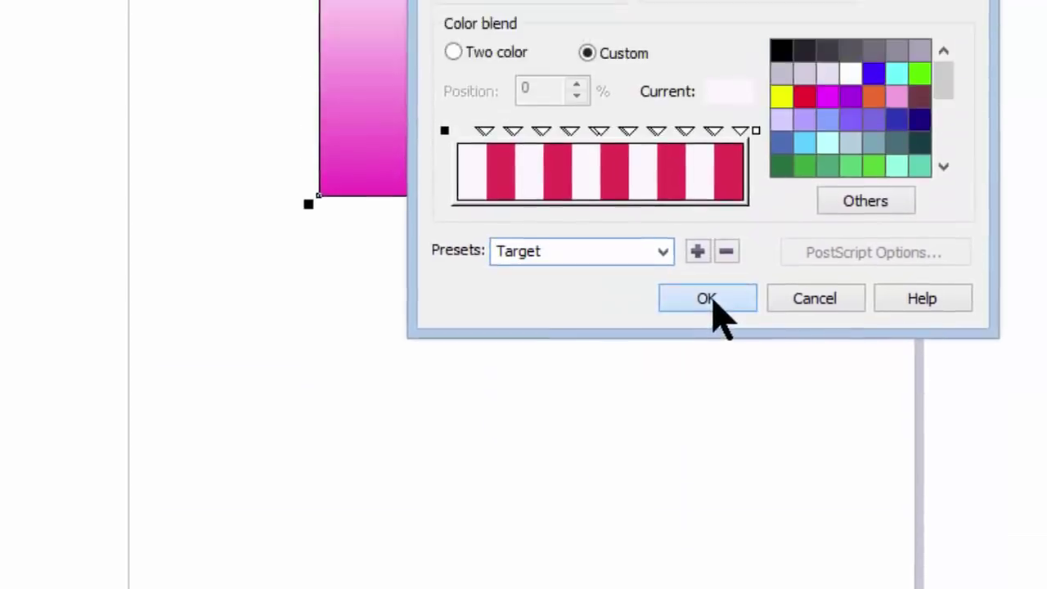
pyautogui.click(708, 52)
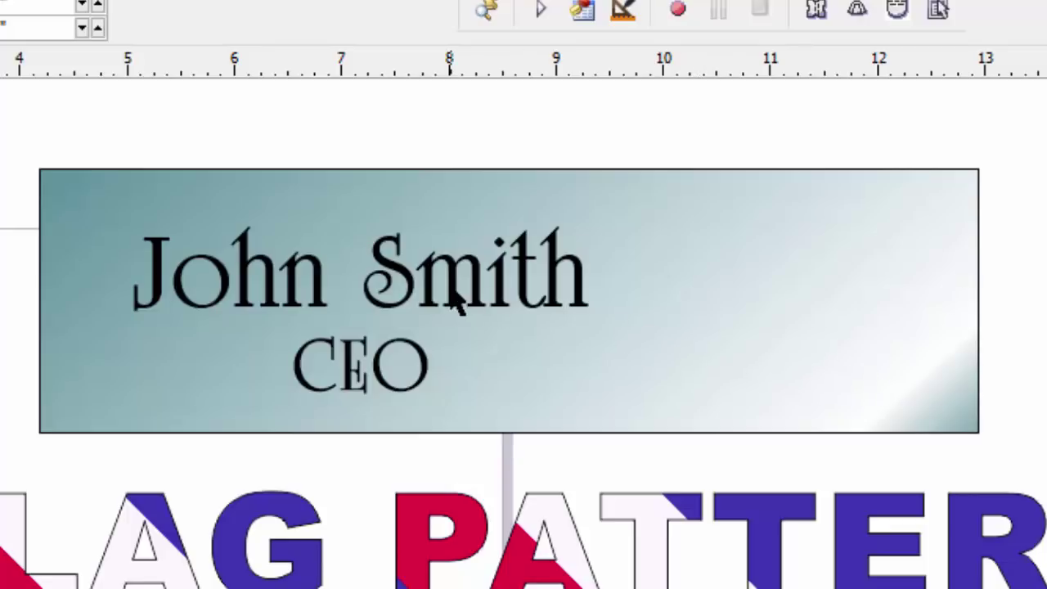
pyautogui.moveTo(456, 302); pyautogui.dragTo(594, 292)
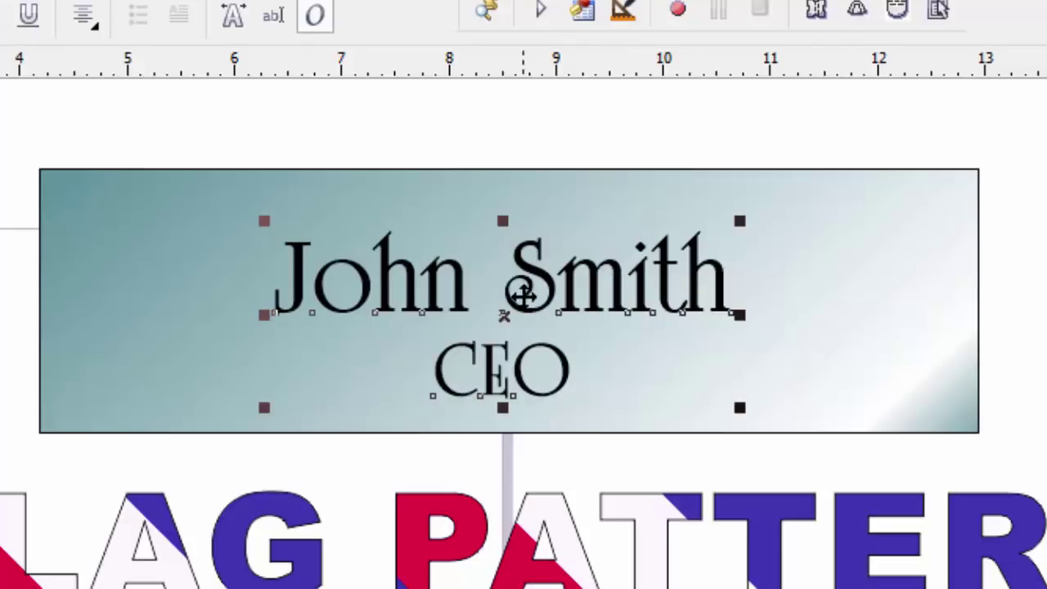
pyautogui.press('F10')
pyautogui.moveTo(457, 315); pyautogui.dragTo(351, 305)
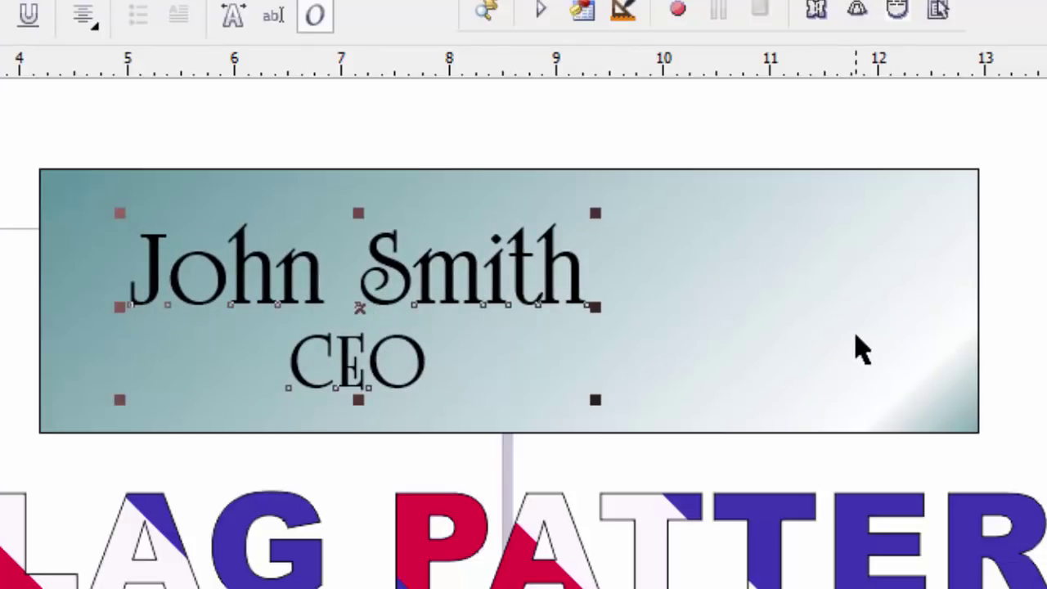